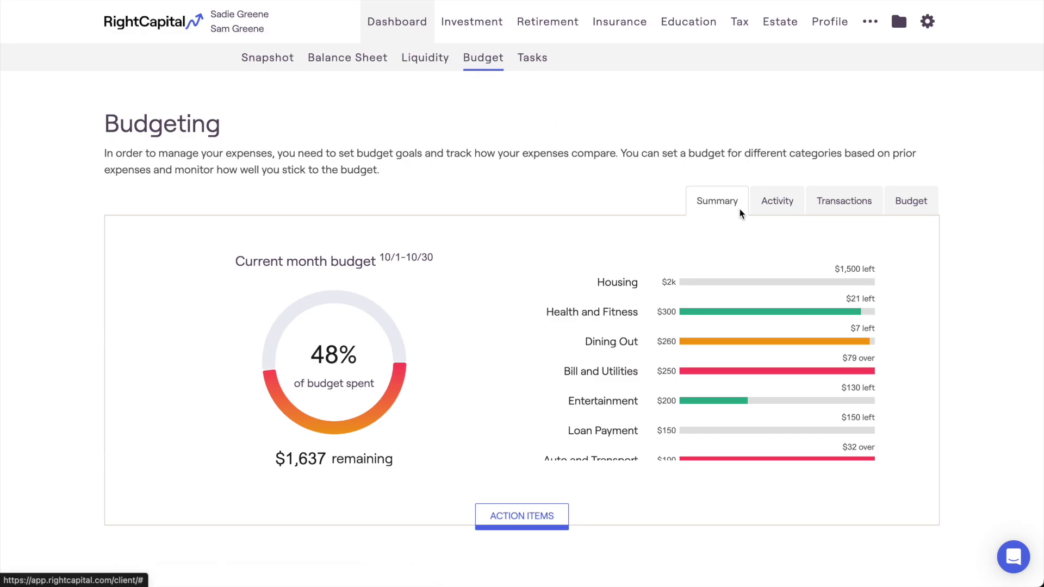
Look through the Budgeting page's Activity and Transactions views, ending on the monthly Budget table.
{"action": "left_click", "coordinate": [763, 209]}
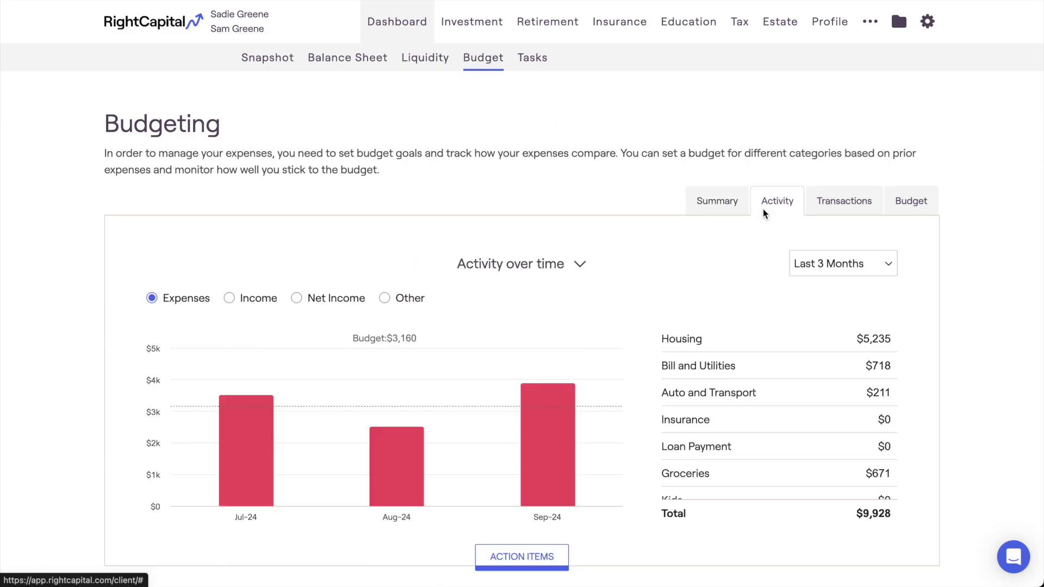
{"action": "left_click", "coordinate": [816, 212]}
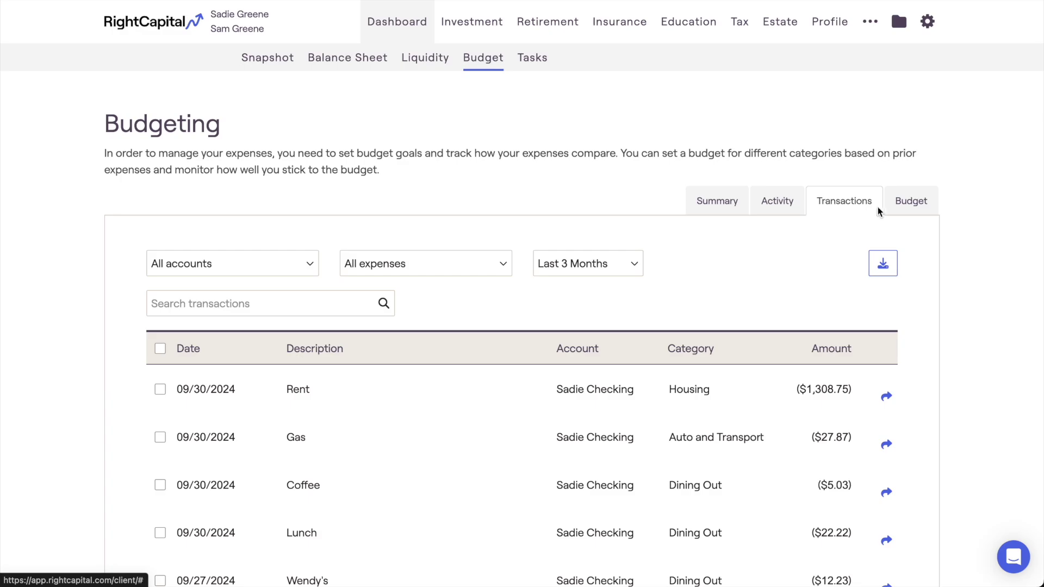
{"action": "left_click", "coordinate": [892, 211]}
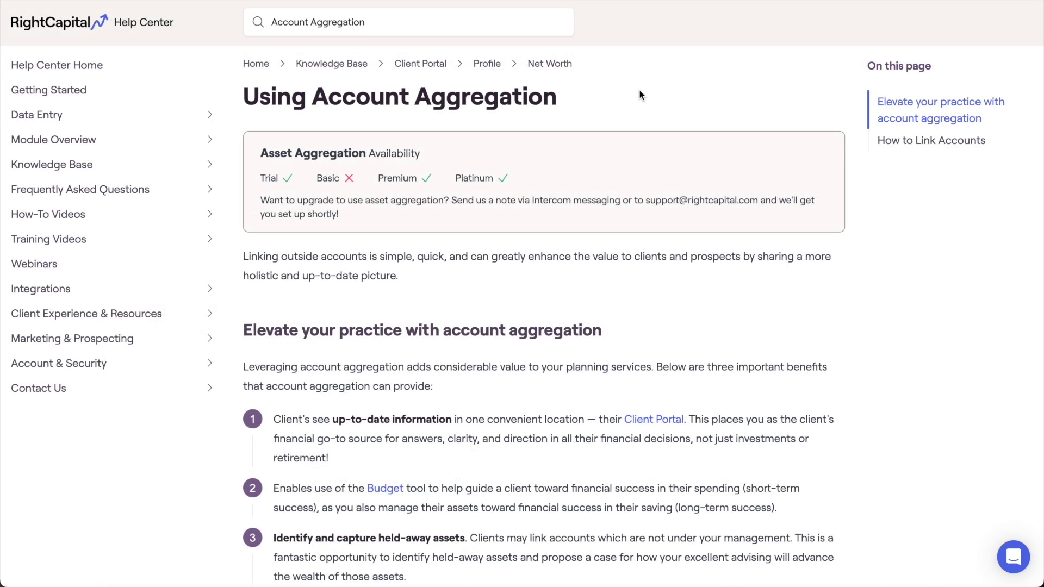
{"action": "scroll", "coordinate": [639, 95], "scroll_direction": "down", "scroll_amount": 3}
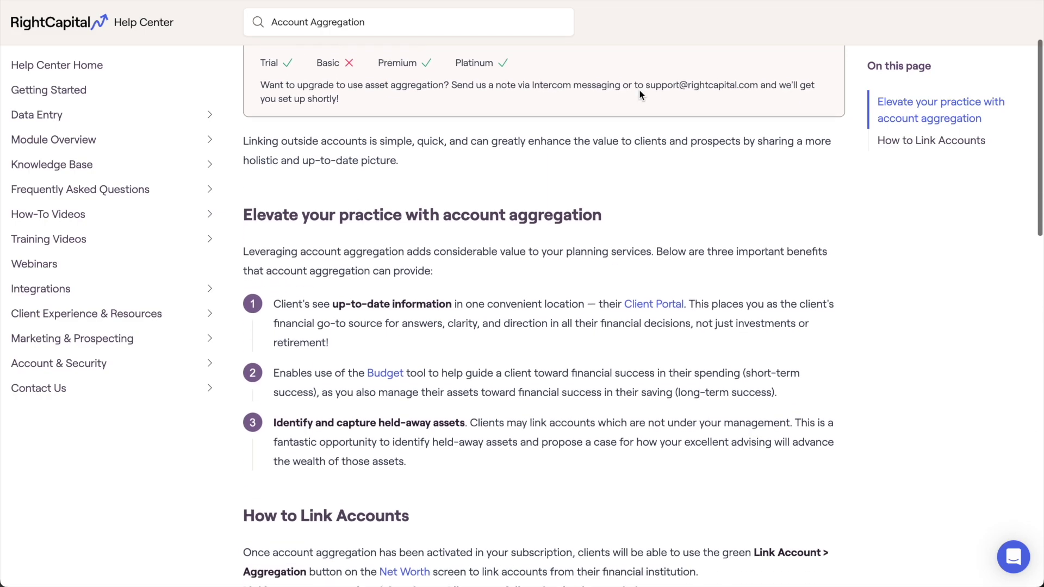
{"action": "scroll", "coordinate": [640, 96], "scroll_direction": "down", "scroll_amount": 4}
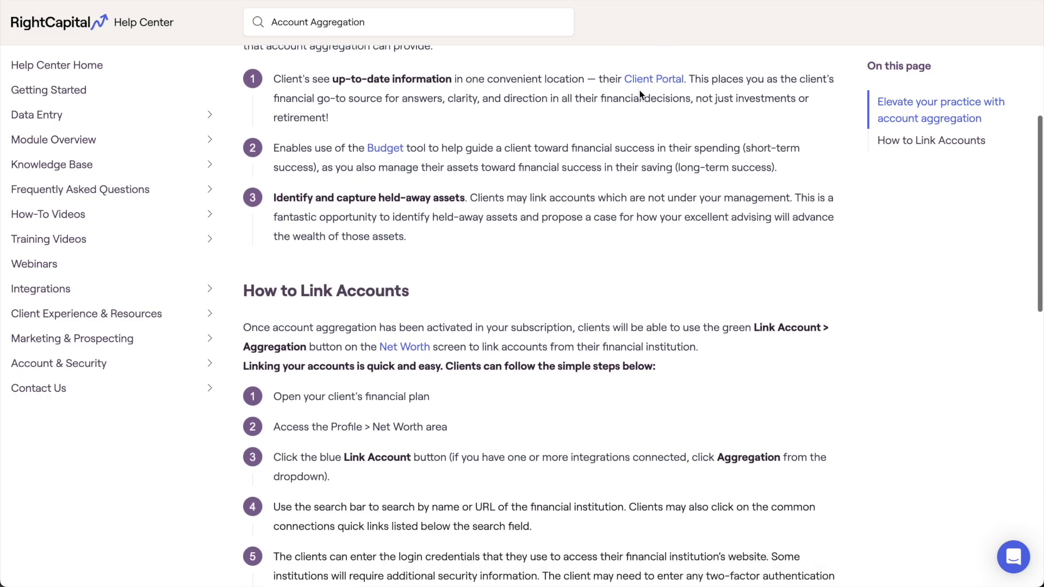
{"action": "scroll", "coordinate": [640, 96], "scroll_direction": "down", "scroll_amount": 4}
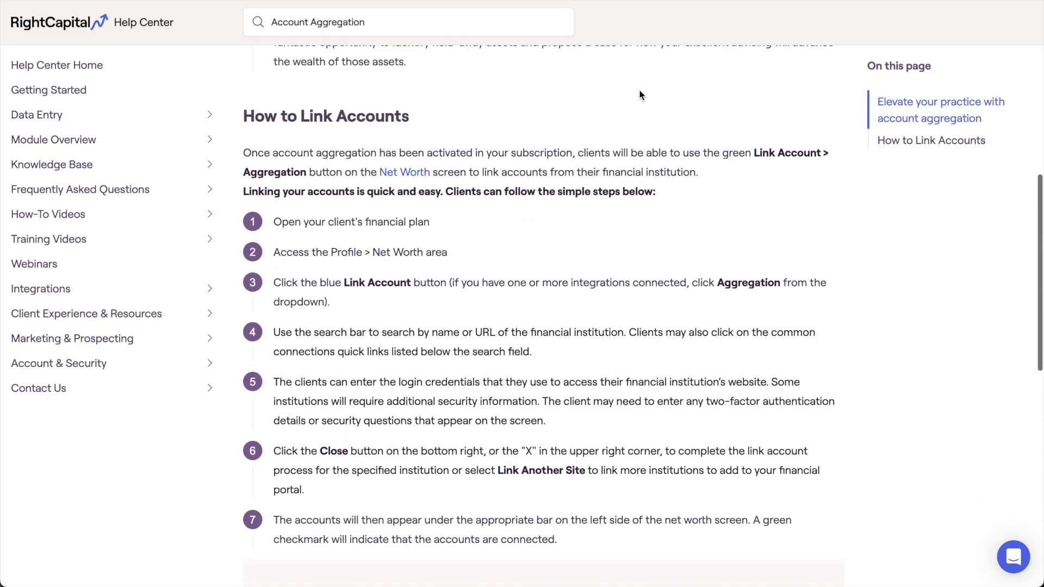
{"action": "scroll", "coordinate": [640, 95], "scroll_direction": "down", "scroll_amount": 4}
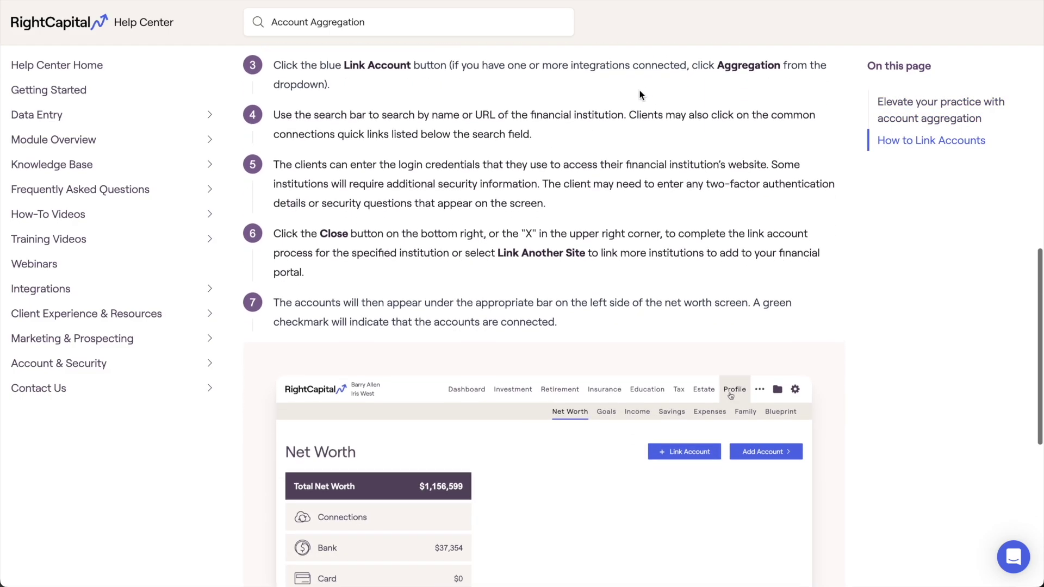
{"action": "scroll", "coordinate": [639, 95], "scroll_direction": "down", "scroll_amount": 4}
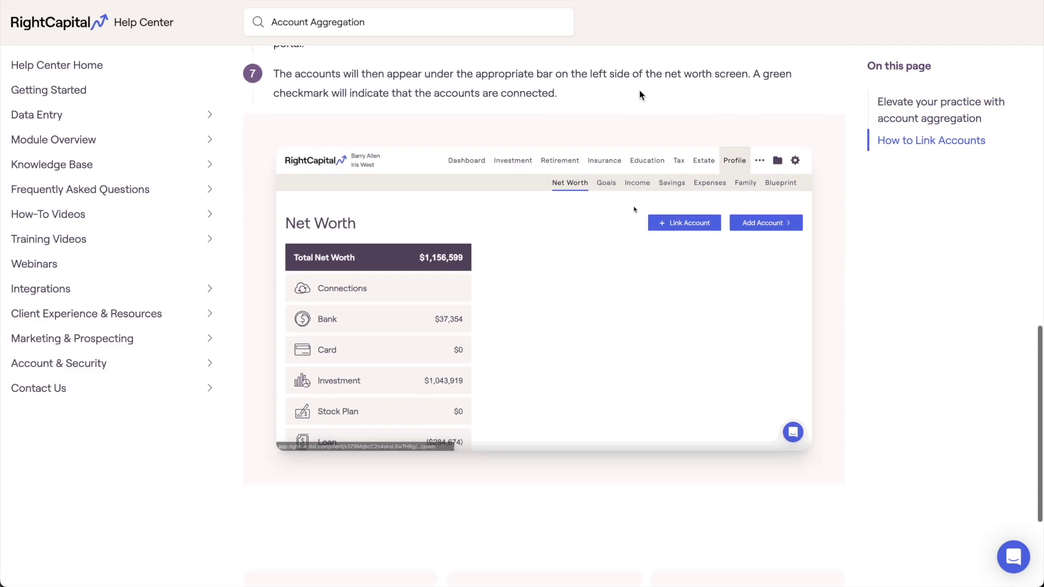
{"action": "scroll", "coordinate": [639, 95], "scroll_direction": "down", "scroll_amount": 3}
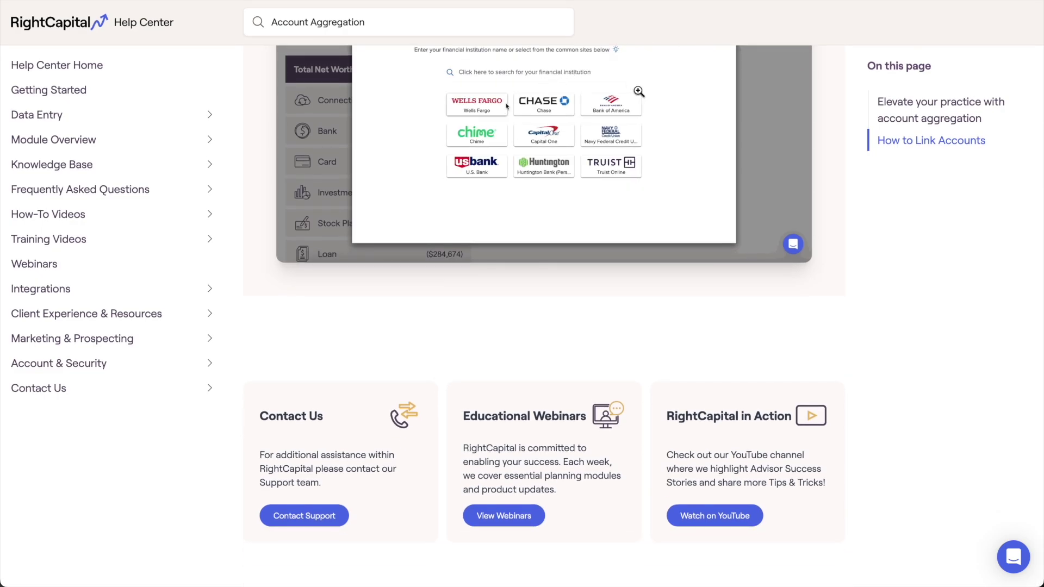
{"action": "left_click", "coordinate": [555, 23]}
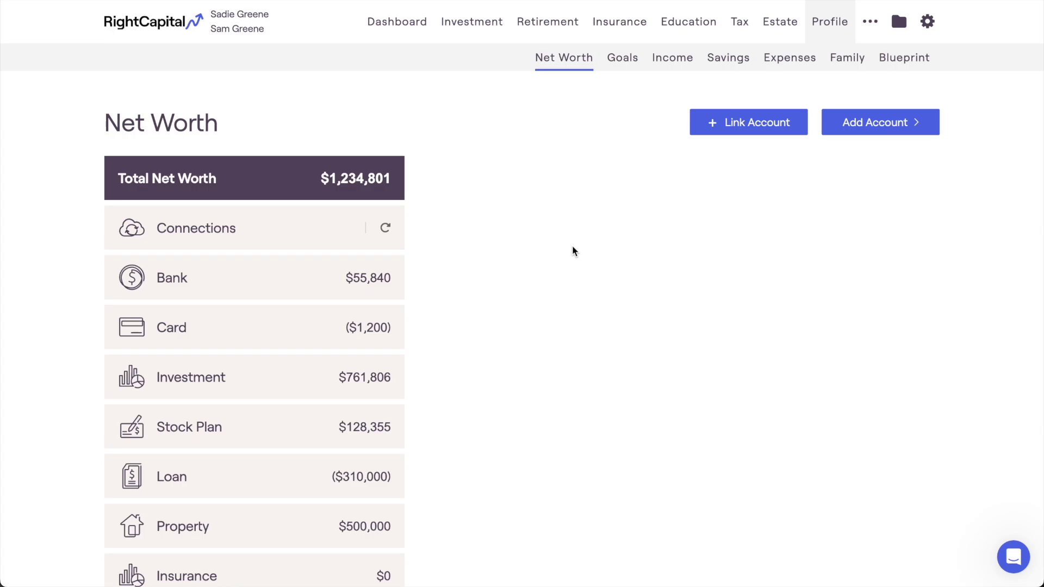
Dismiss the Link Account window, list the client's bank accounts, then go to the Dashboard.
{"action": "left_click", "coordinate": [711, 130]}
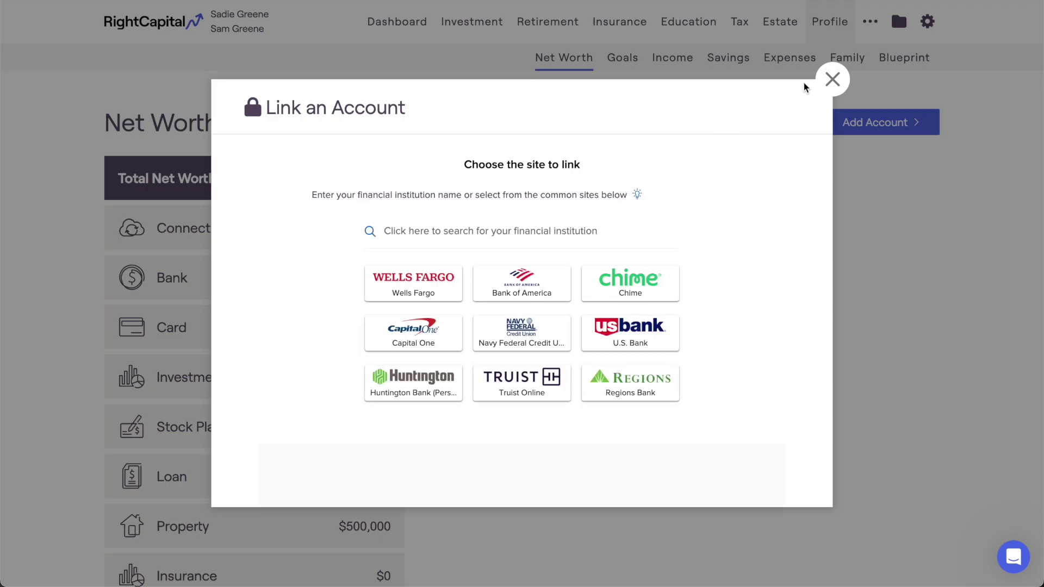
{"action": "left_click", "coordinate": [832, 79]}
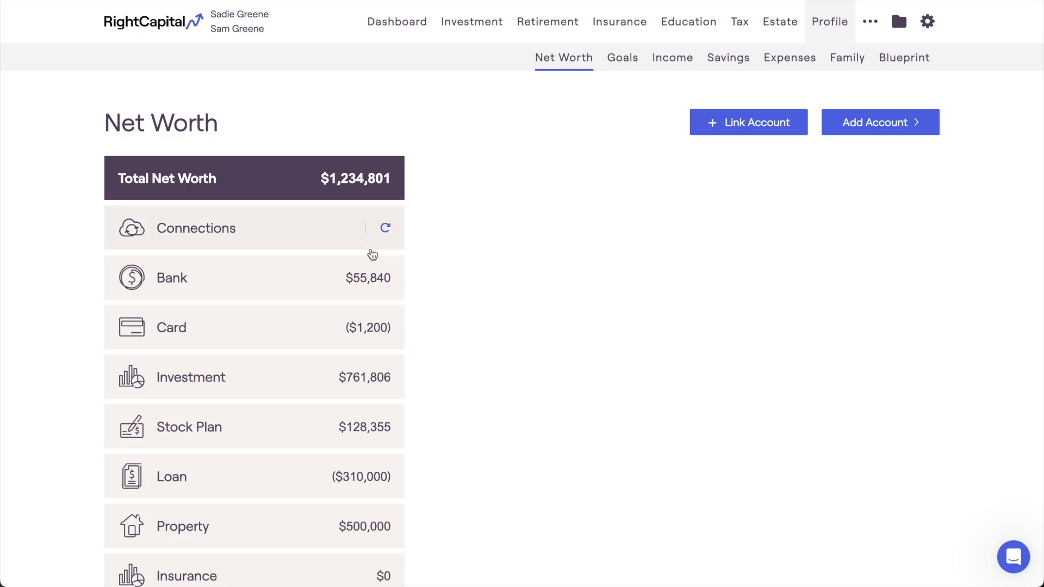
{"action": "left_click", "coordinate": [312, 275]}
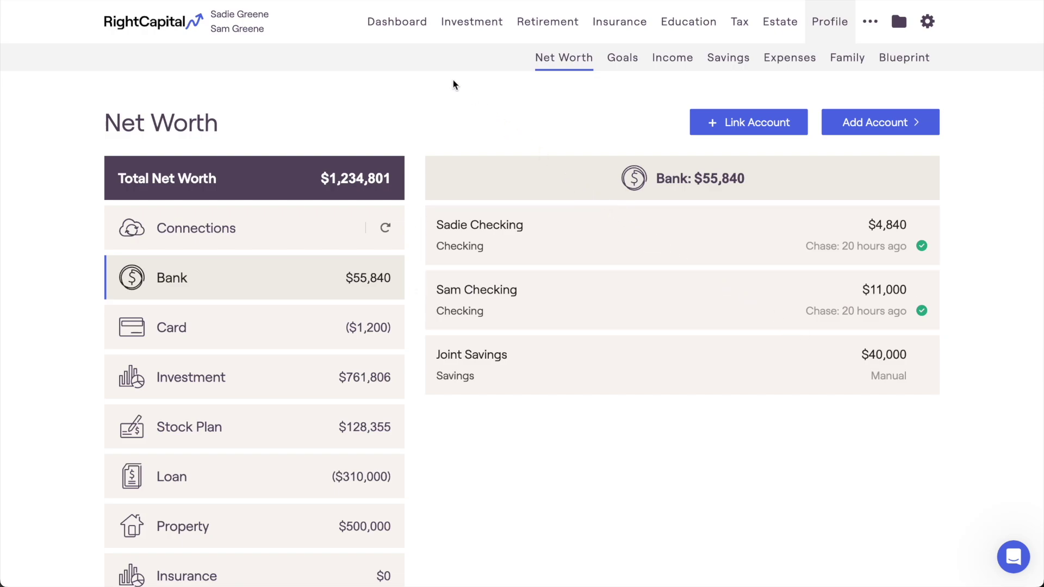
{"action": "left_click", "coordinate": [390, 36]}
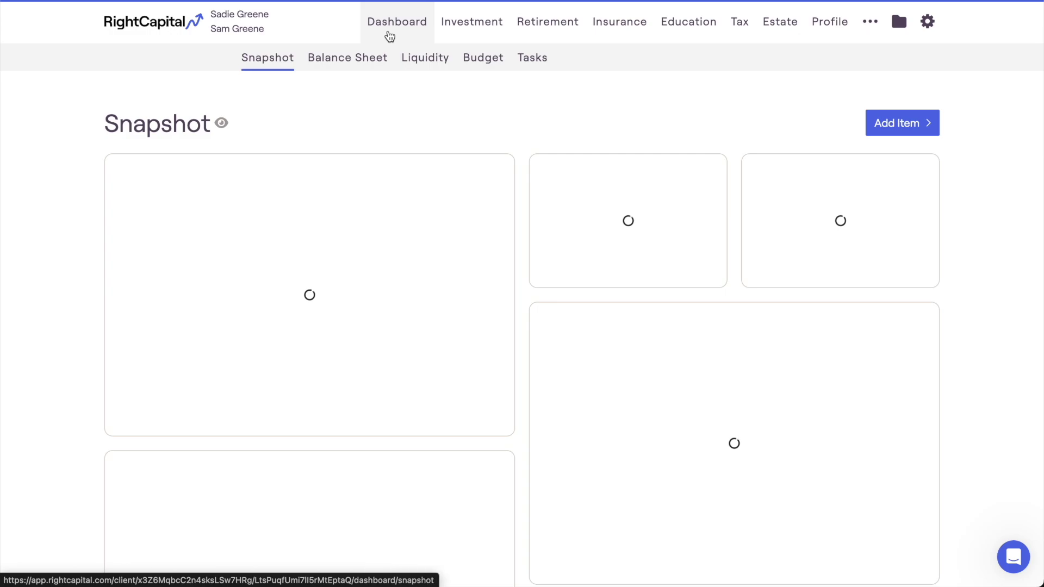
Show the monthly budget table and check its $3,160 expense total.
{"action": "left_click", "coordinate": [482, 67]}
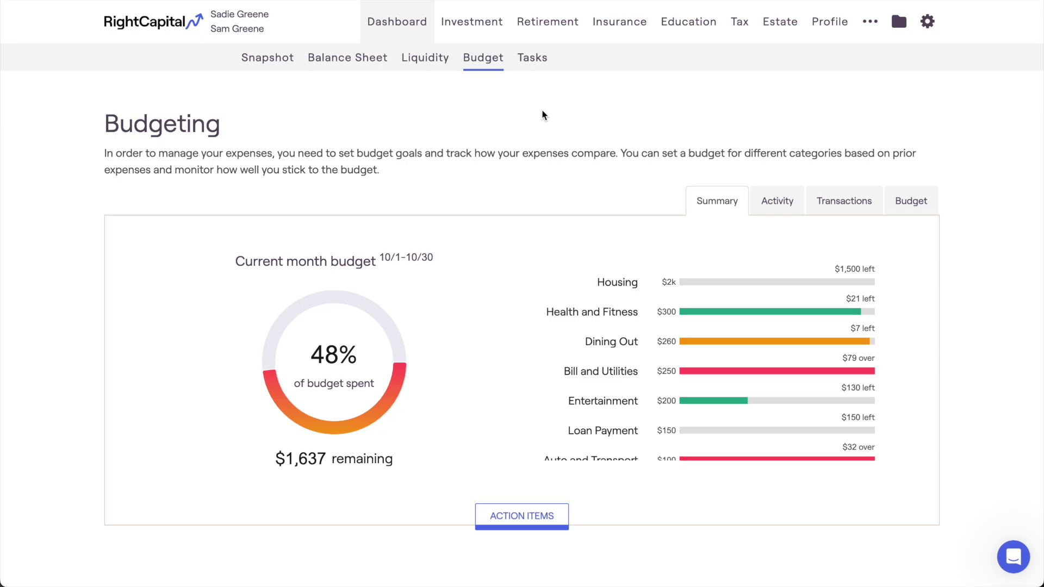
{"action": "left_click", "coordinate": [898, 203]}
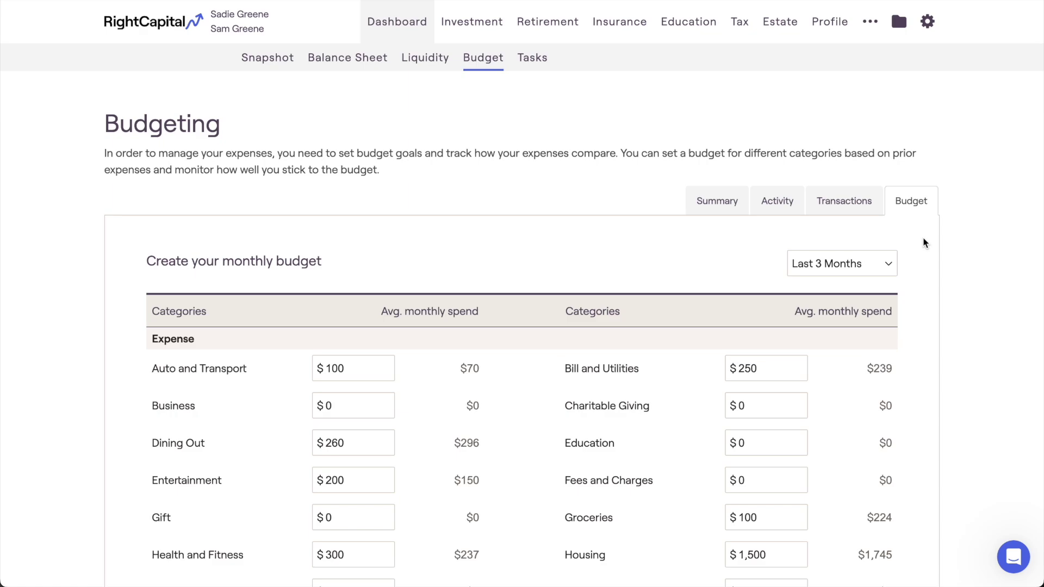
{"action": "scroll", "coordinate": [924, 240], "scroll_direction": "down", "scroll_amount": 3}
{"action": "scroll", "coordinate": [924, 241], "scroll_direction": "down", "scroll_amount": 4}
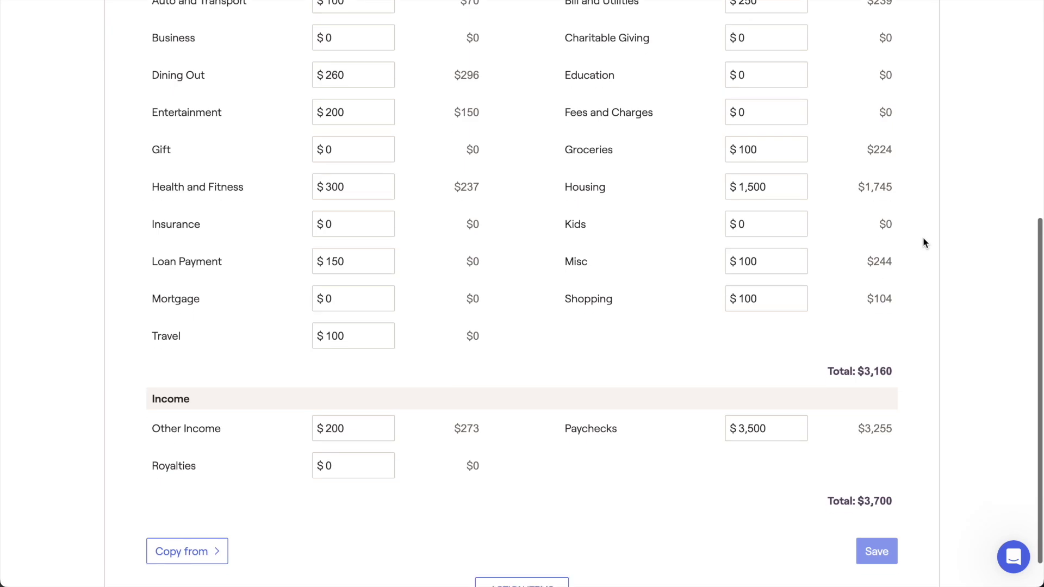
{"action": "scroll", "coordinate": [923, 242], "scroll_direction": "down", "scroll_amount": 1}
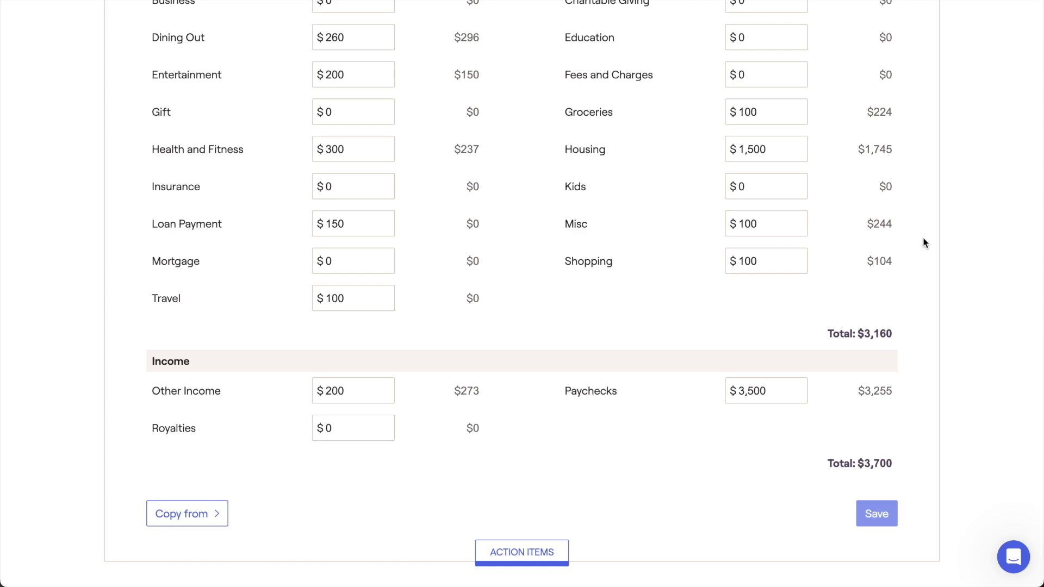
{"action": "left_click_drag", "start_coordinate": [831, 332], "coordinate": [892, 331]}
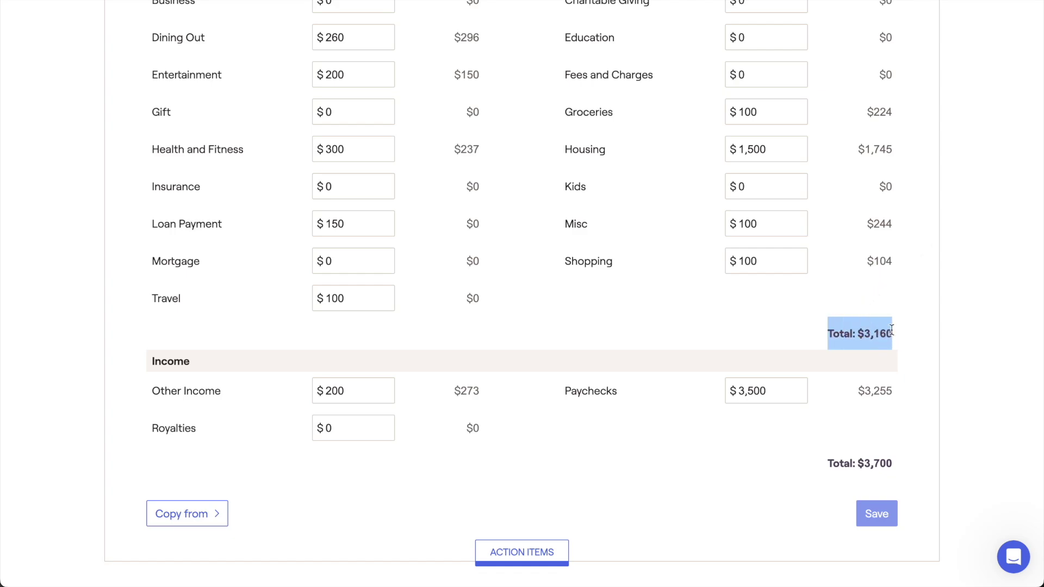
{"action": "left_click", "coordinate": [908, 303]}
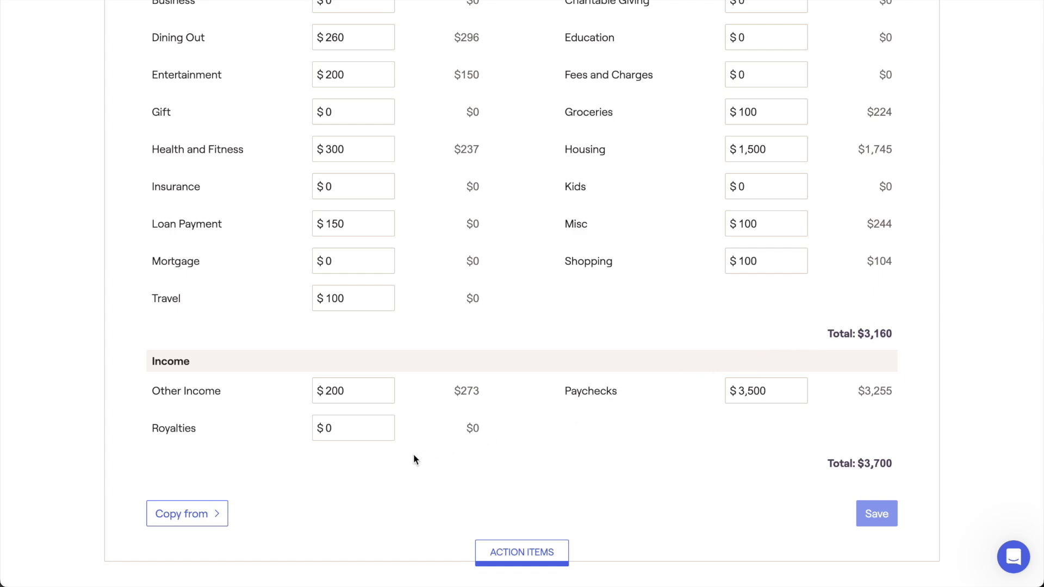
Review the Copy from options for budget values and close them without changes.
{"action": "left_click", "coordinate": [216, 518]}
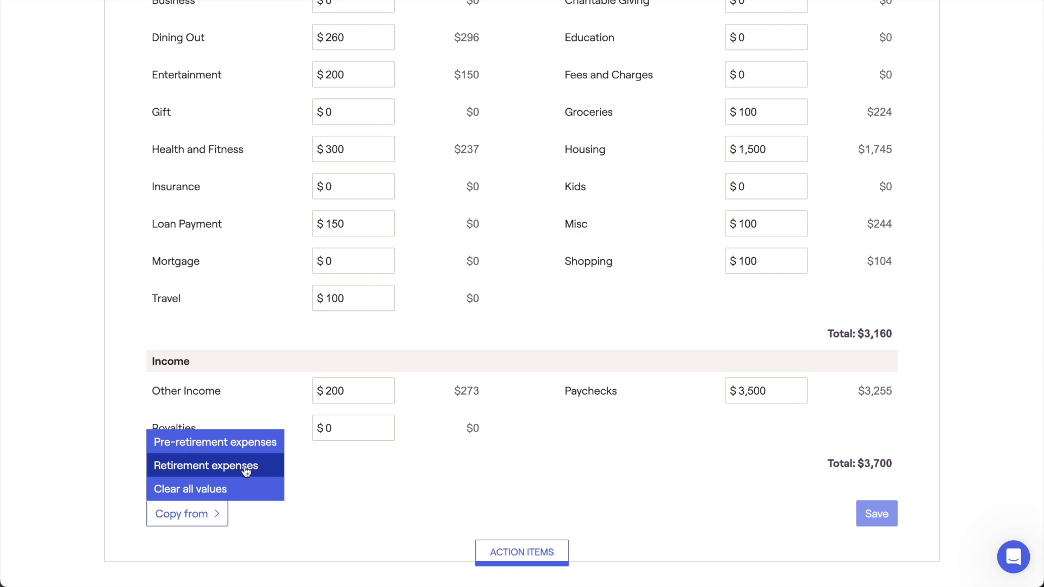
{"action": "left_click", "coordinate": [326, 486]}
{"action": "scroll", "coordinate": [325, 486], "scroll_direction": "up", "scroll_amount": 5}
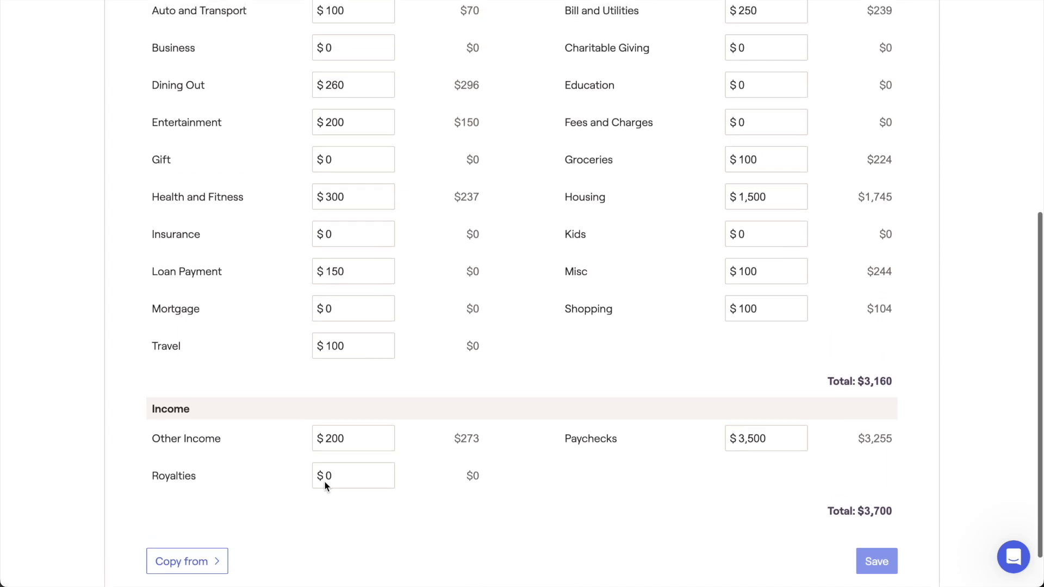
{"action": "scroll", "coordinate": [325, 486], "scroll_direction": "up", "scroll_amount": 3}
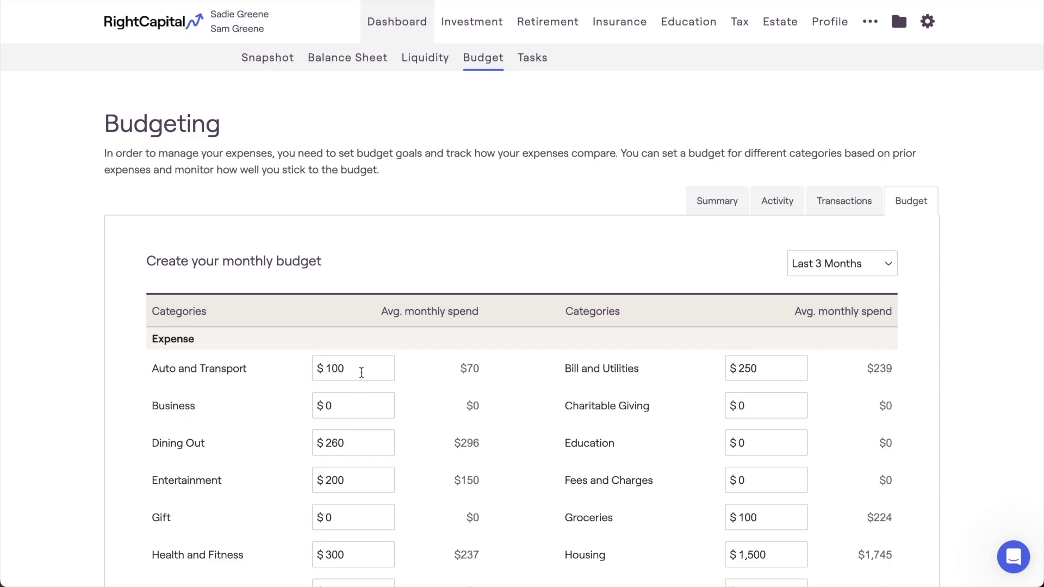
Base the Avg. monthly spend column on the Last 6 Months period.
{"action": "left_click_drag", "start_coordinate": [381, 311], "coordinate": [482, 315]}
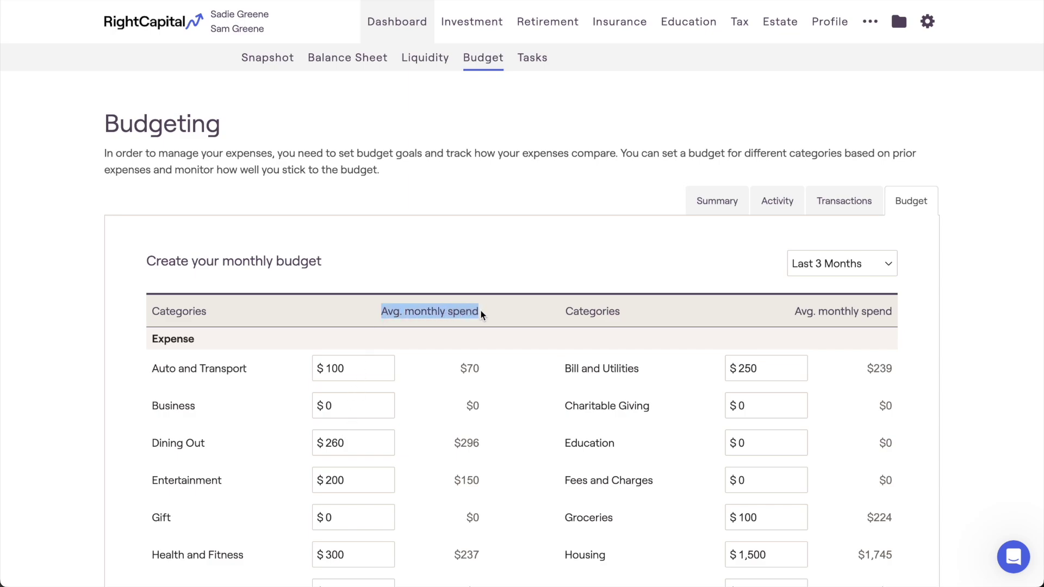
{"action": "left_click", "coordinate": [481, 315]}
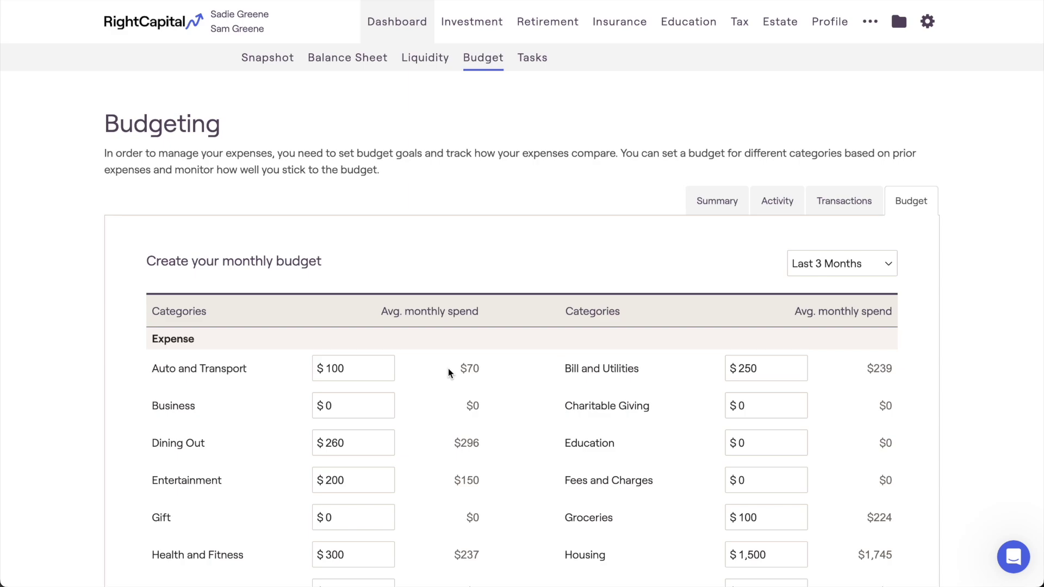
{"action": "left_click", "coordinate": [793, 265]}
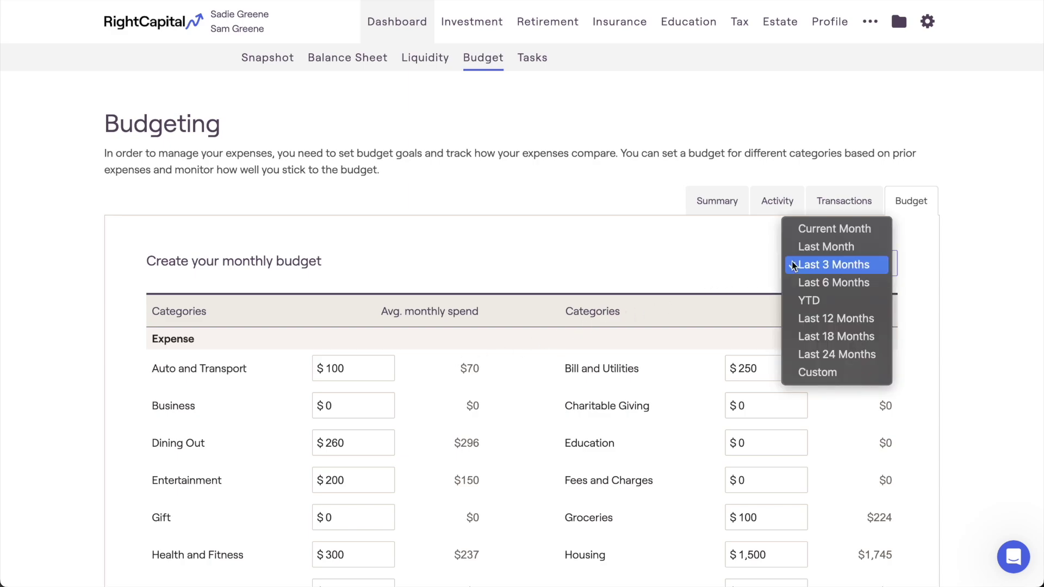
{"action": "left_click", "coordinate": [792, 282]}
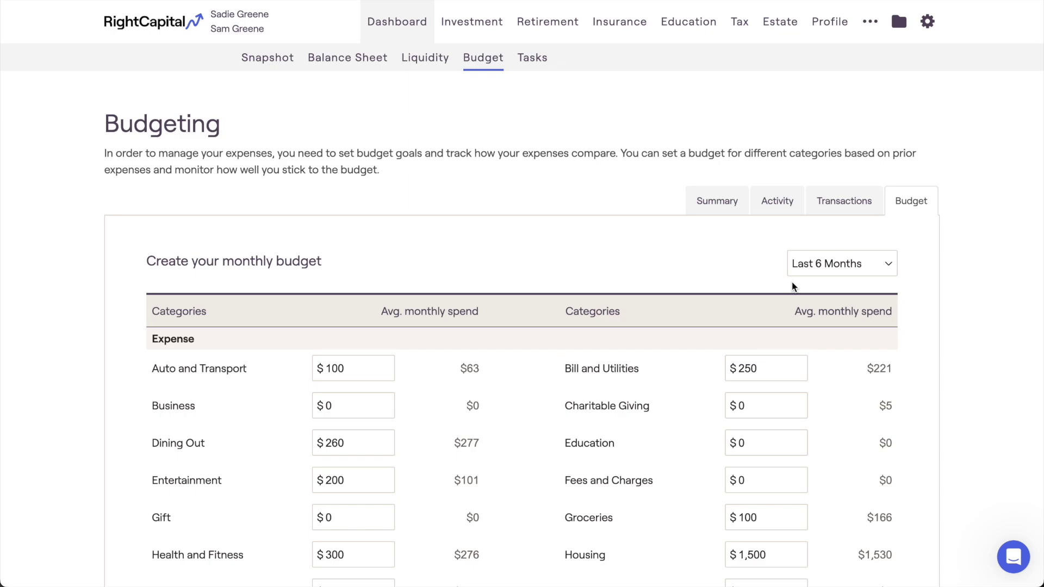
{"action": "left_click", "coordinate": [926, 22]}
In the client's budget category settings, rename Education to 'Online Classes'.
{"action": "left_click", "coordinate": [763, 66]}
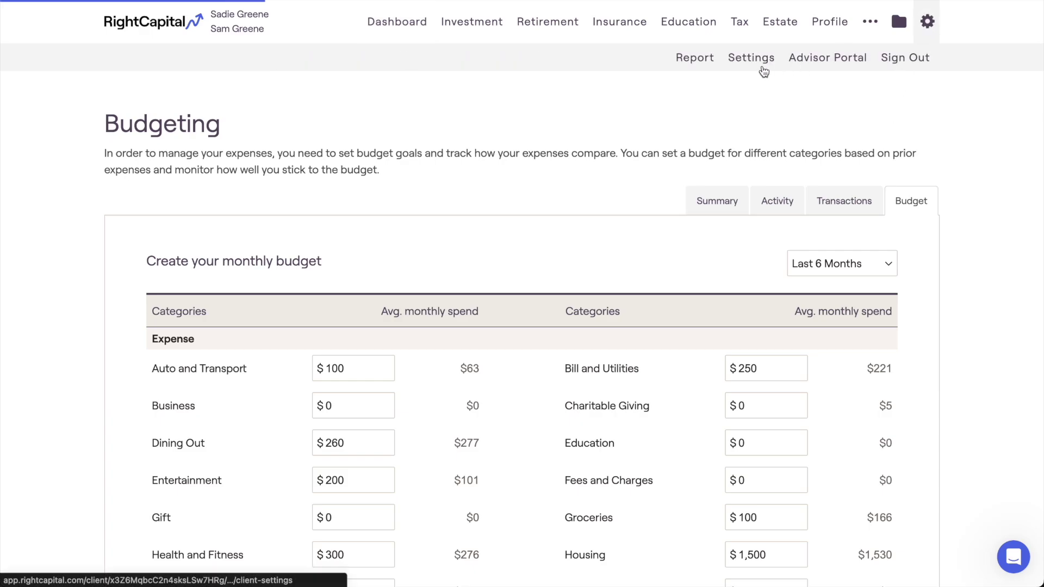
{"action": "left_click", "coordinate": [852, 174]}
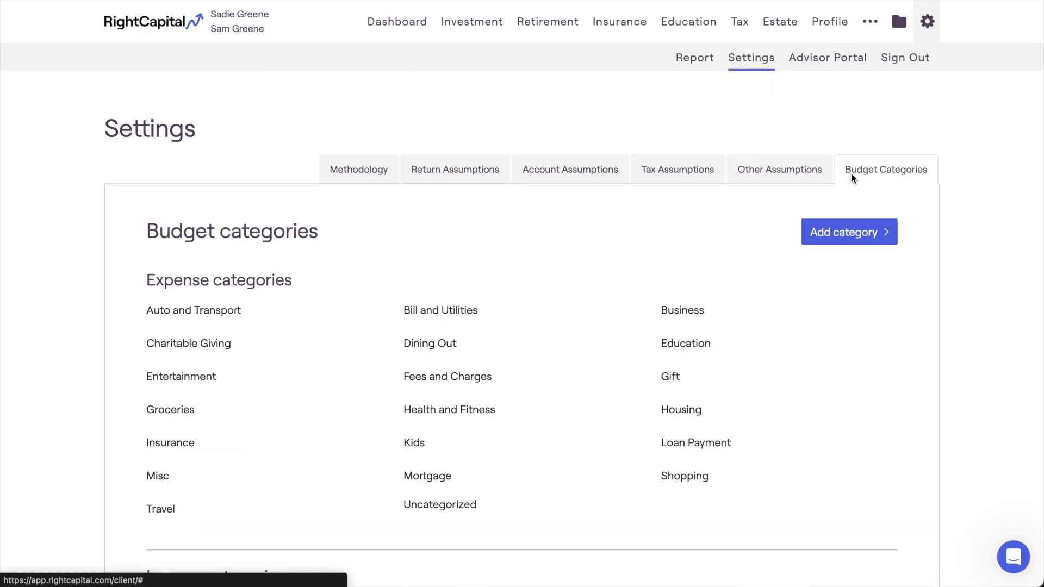
{"action": "scroll", "coordinate": [802, 343], "scroll_direction": "down", "scroll_amount": 5}
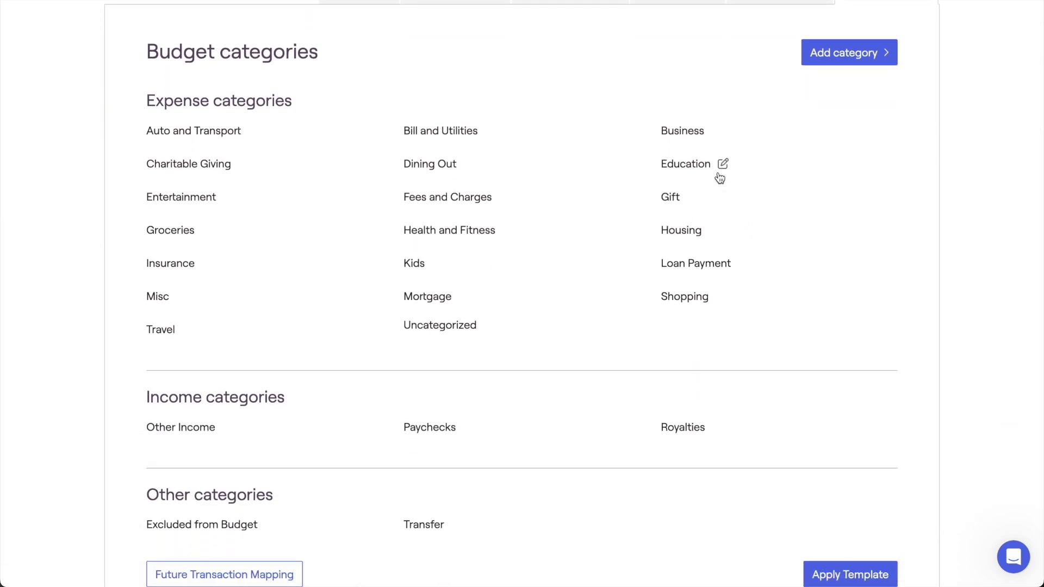
{"action": "left_click", "coordinate": [720, 169]}
{"action": "left_click_drag", "start_coordinate": [717, 165], "coordinate": [654, 166]}
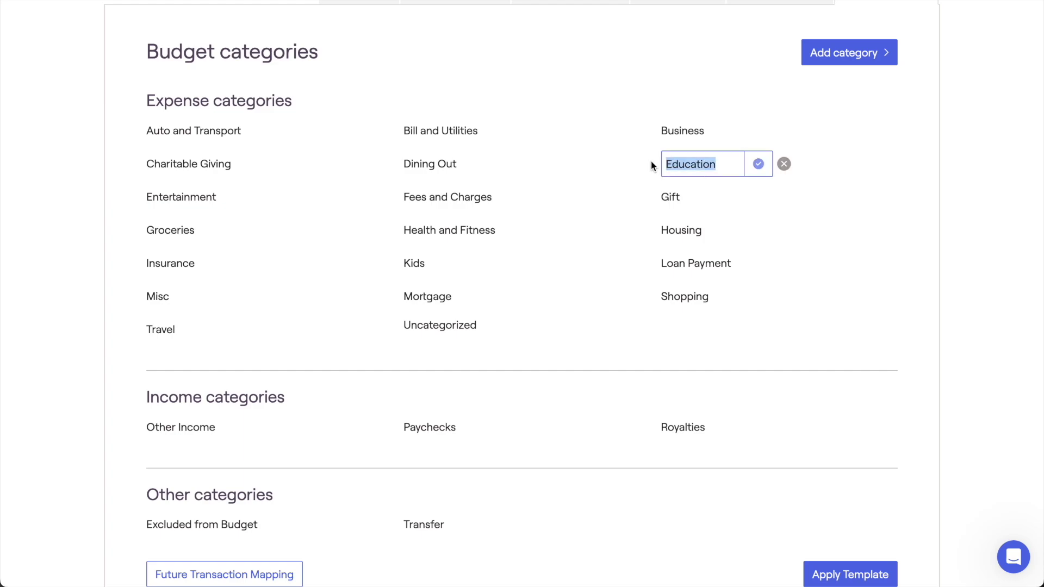
{"action": "type", "text": "Online Cla"}
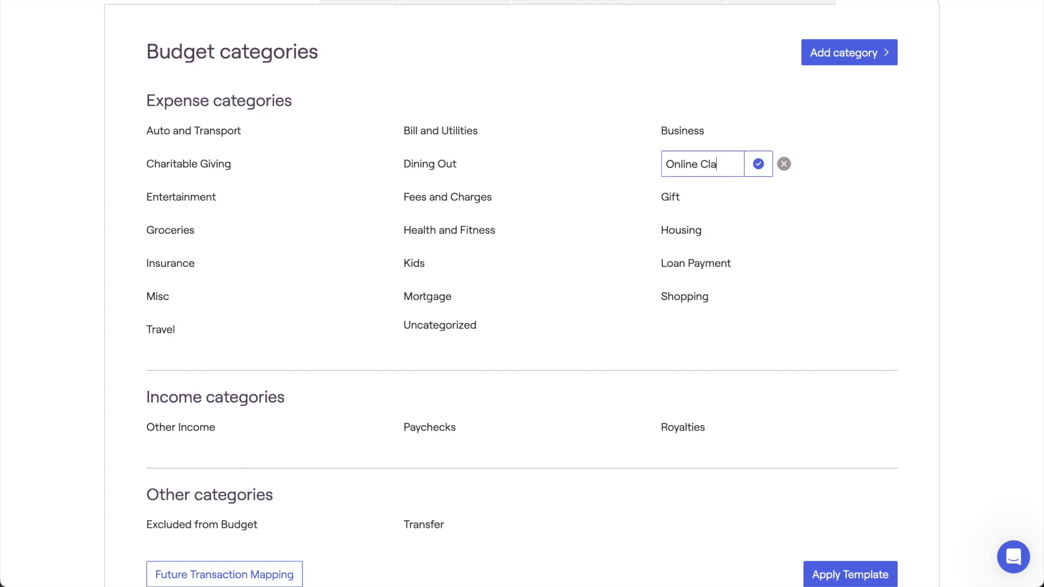
{"action": "type", "text": "sses"}
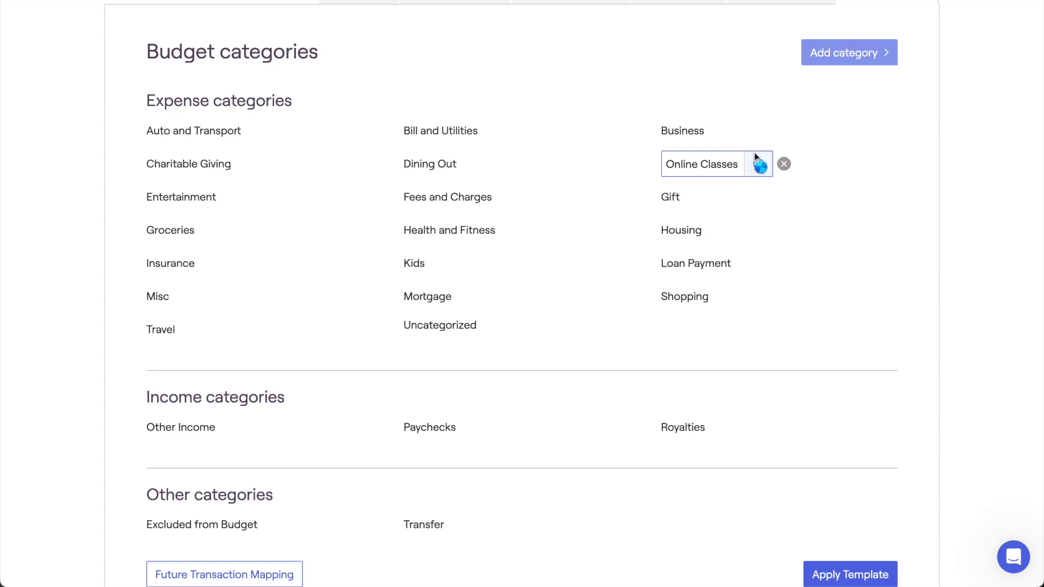
{"action": "left_click", "coordinate": [757, 161]}
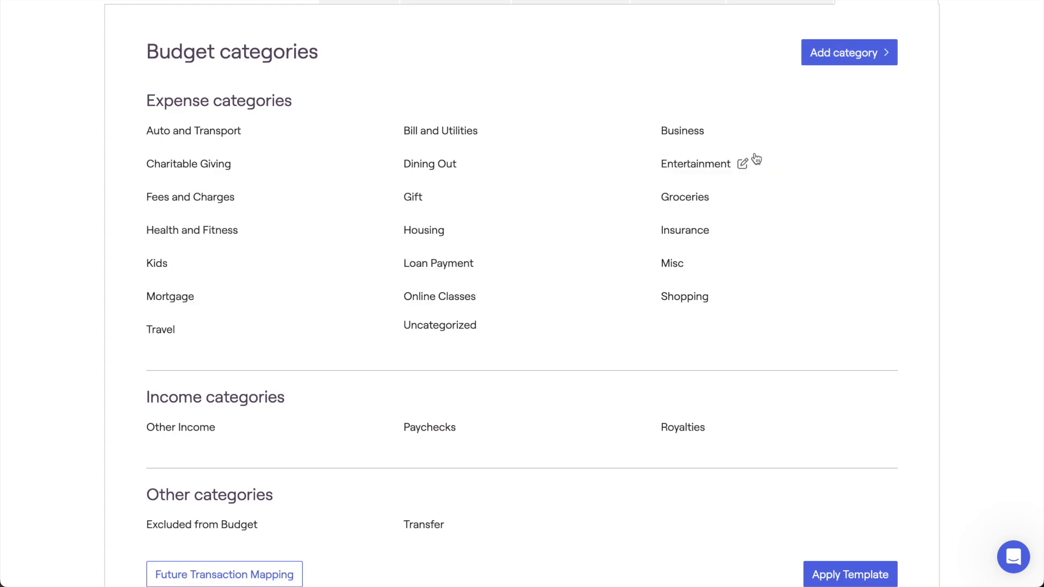
Add a new expense category named 'Gym Membership'.
{"action": "left_click", "coordinate": [820, 65]}
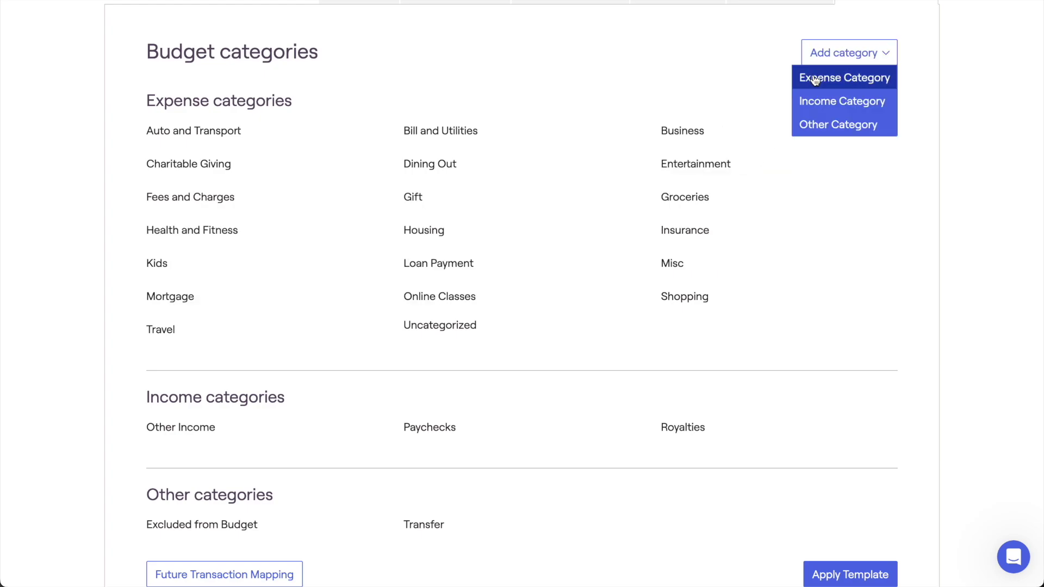
{"action": "left_click", "coordinate": [814, 80]}
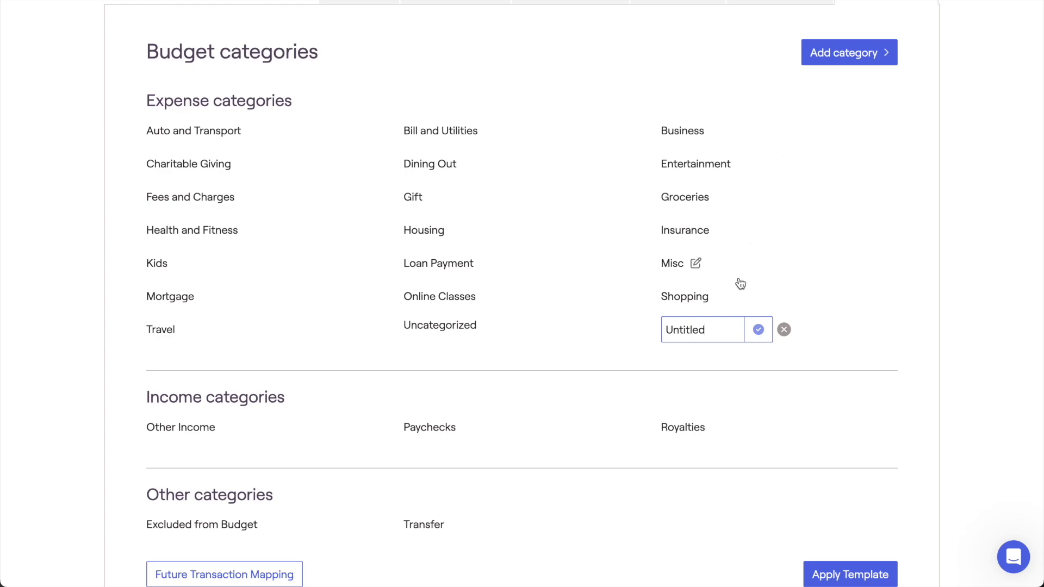
{"action": "left_click_drag", "start_coordinate": [718, 329], "coordinate": [650, 330]}
{"action": "type", "text": "Gym Membership"}
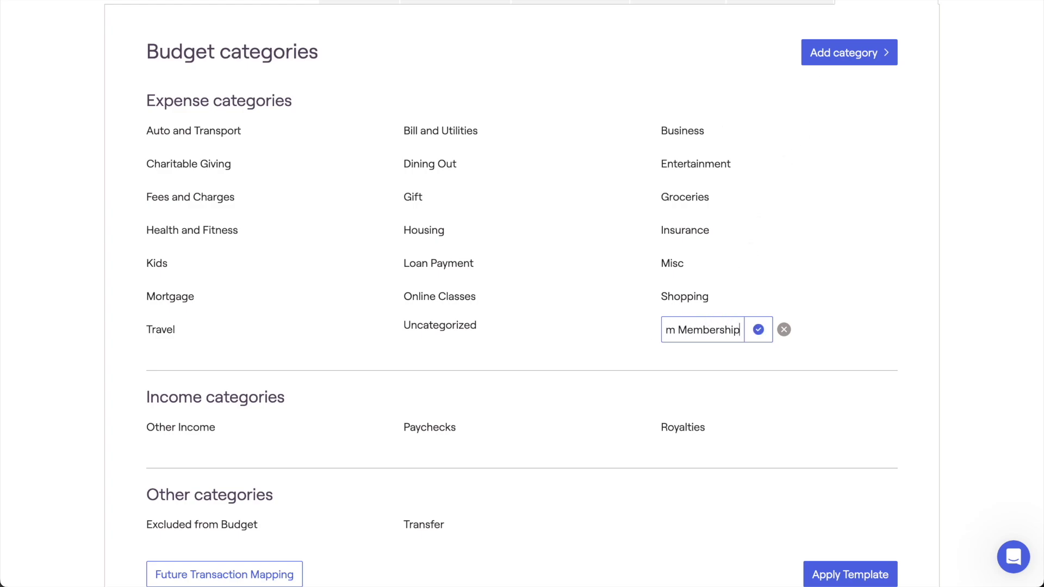
{"action": "left_click", "coordinate": [758, 328]}
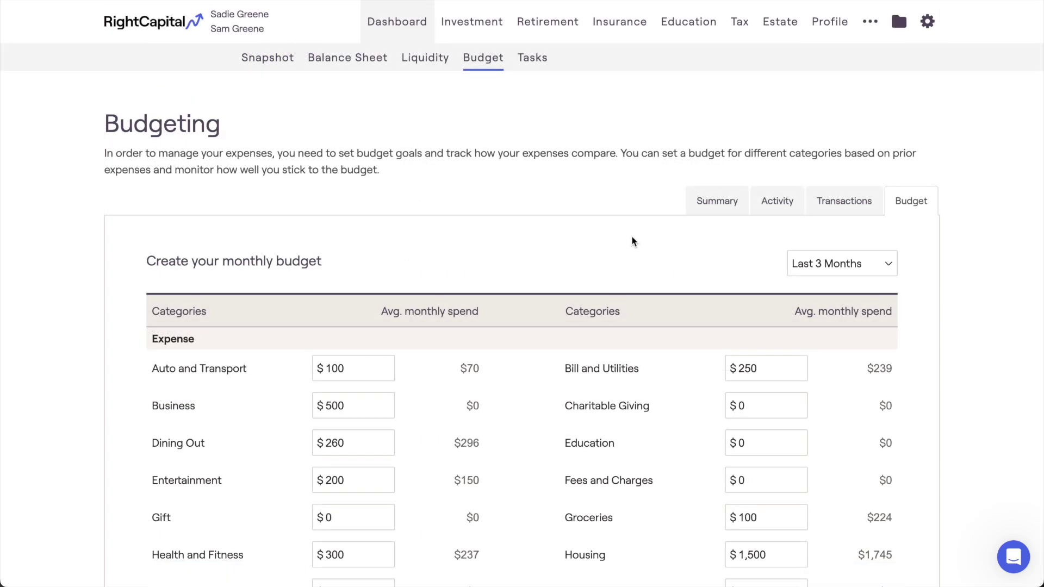
Review the current month Summary: 48% of budget spent, $1,887 remaining, plus category bars.
{"action": "left_click", "coordinate": [688, 210]}
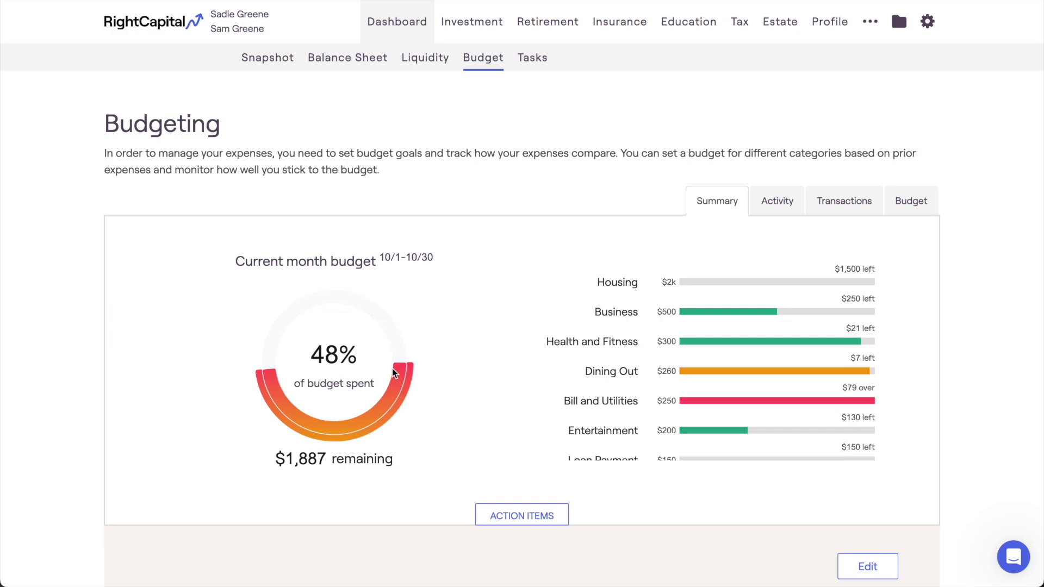
{"action": "left_click_drag", "start_coordinate": [380, 257], "coordinate": [435, 256]}
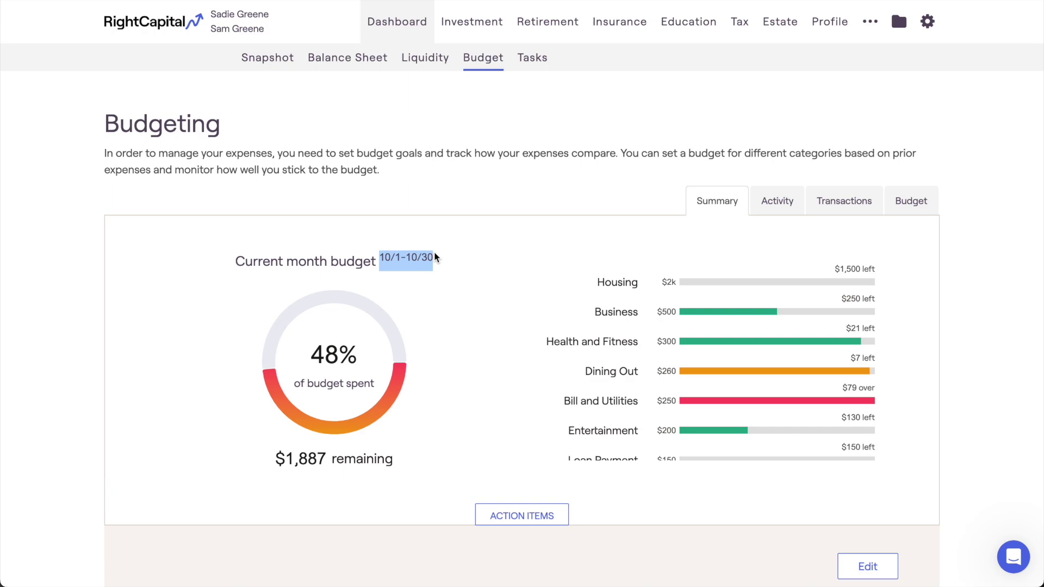
{"action": "left_click", "coordinate": [477, 285]}
{"action": "scroll", "coordinate": [605, 356], "scroll_direction": "down", "scroll_amount": 3}
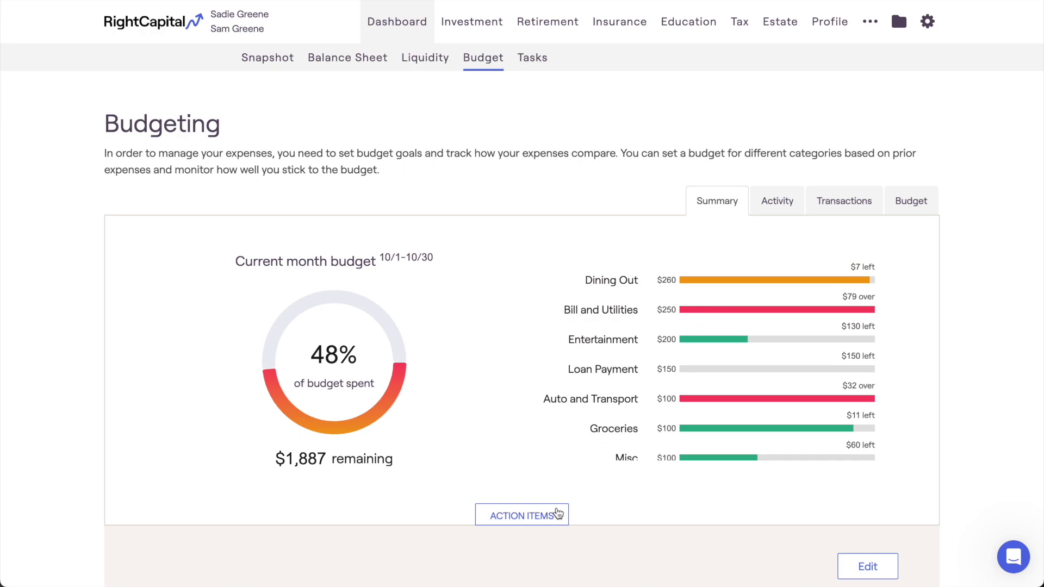
Remove the business credit card from budget accounts, bringing spending to 42% with $2,137 left.
{"action": "scroll", "coordinate": [558, 514], "scroll_direction": "down", "scroll_amount": 1}
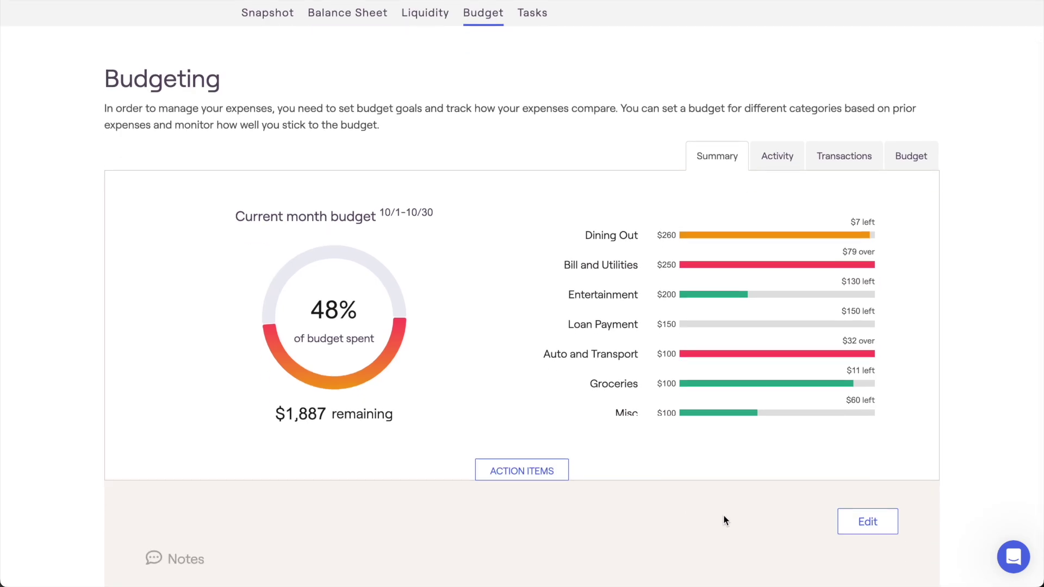
{"action": "left_click", "coordinate": [841, 522]}
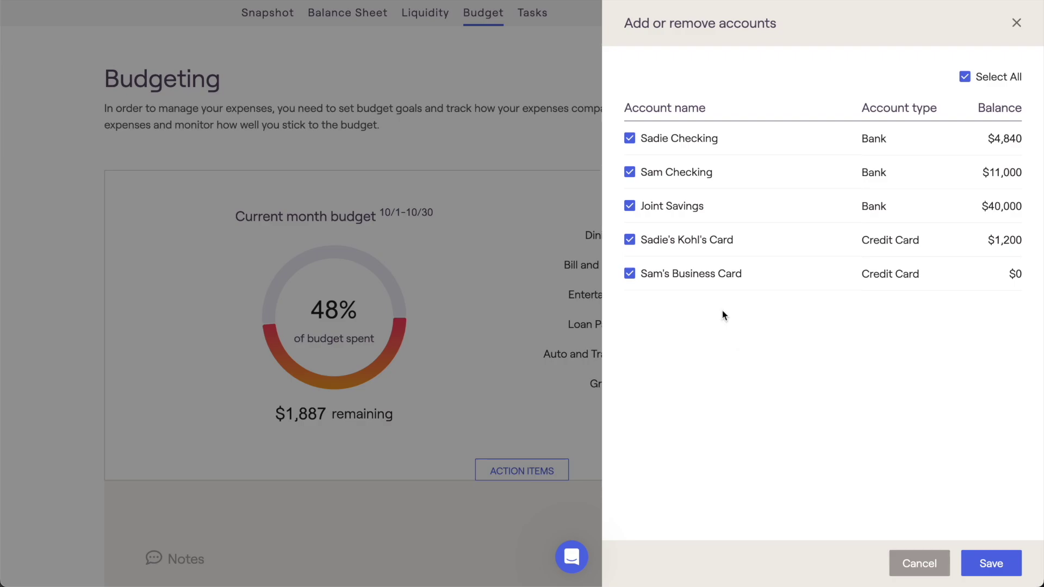
{"action": "left_click", "coordinate": [705, 284]}
{"action": "left_click", "coordinate": [977, 572]}
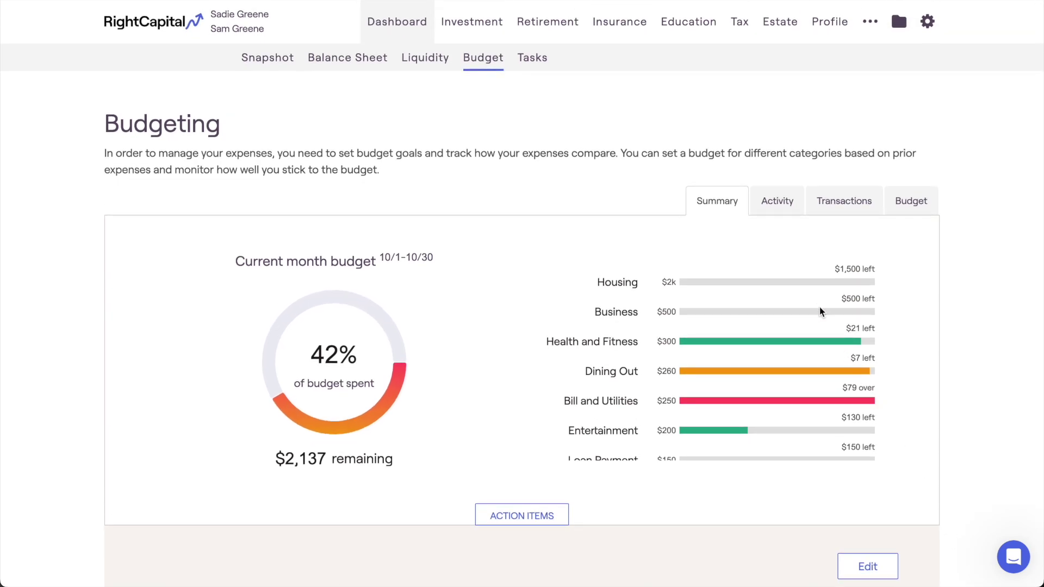
{"action": "left_click", "coordinate": [762, 213]}
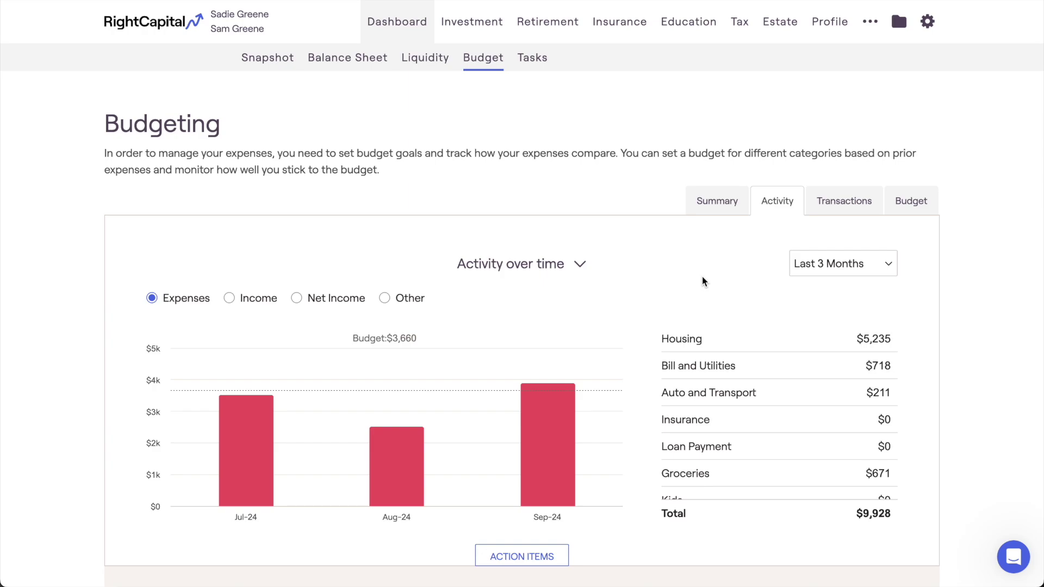
Compare income, net income and transfer activity, then return to the expense chart.
{"action": "left_click", "coordinate": [580, 265]}
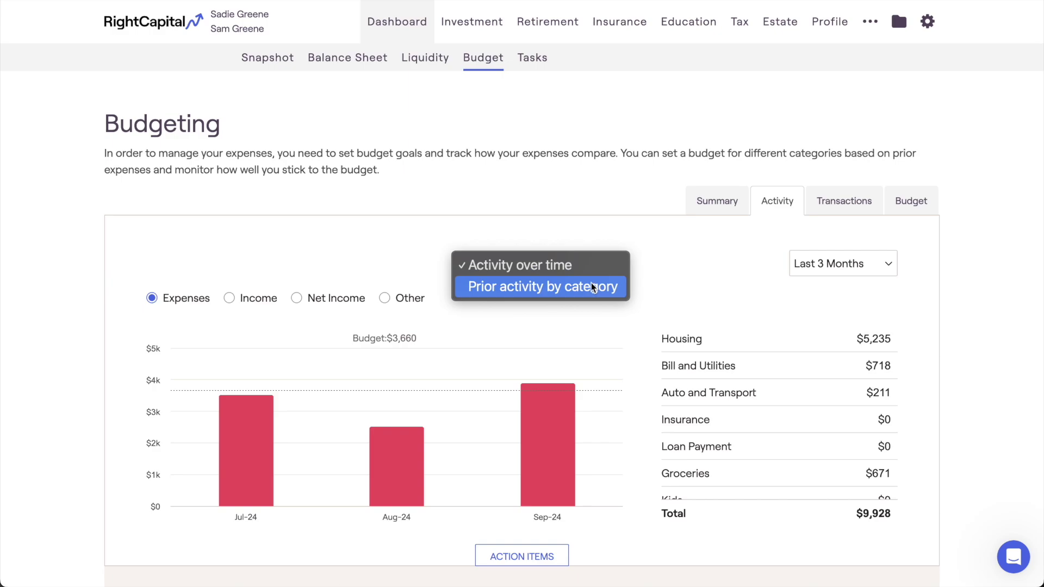
{"action": "left_click", "coordinate": [585, 266]}
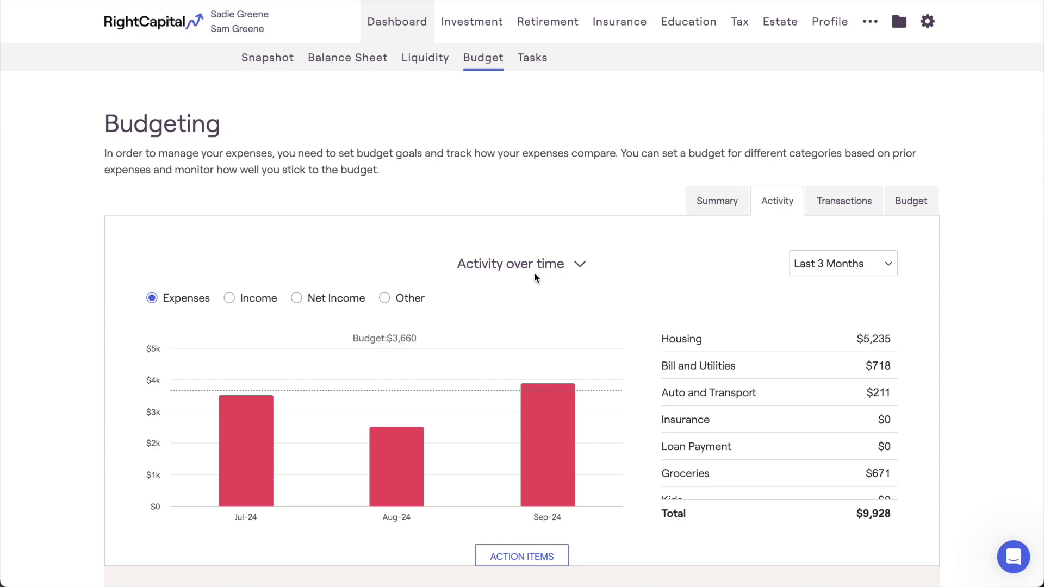
{"action": "left_click", "coordinate": [263, 308]}
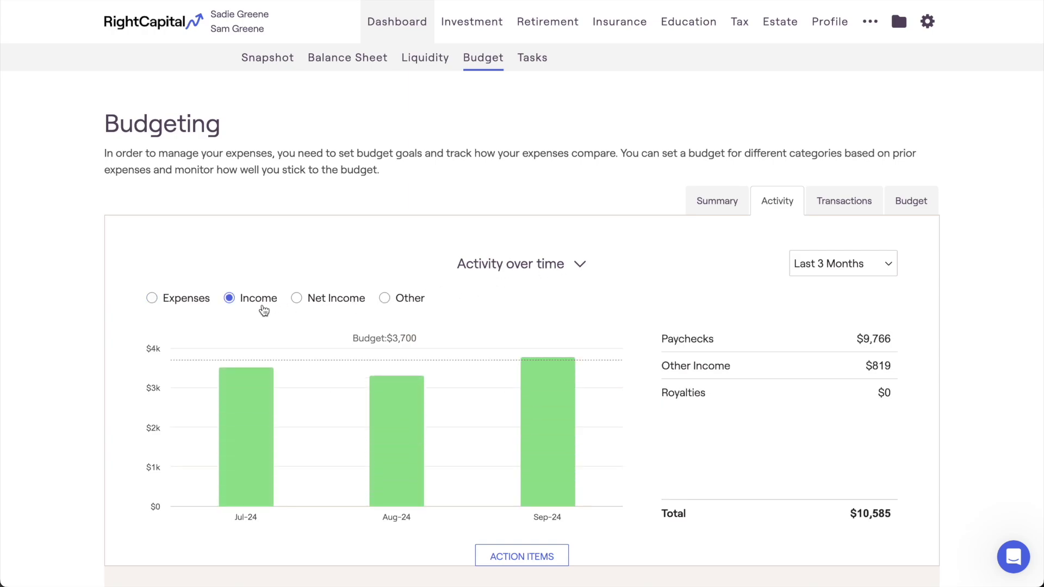
{"action": "left_click", "coordinate": [319, 305]}
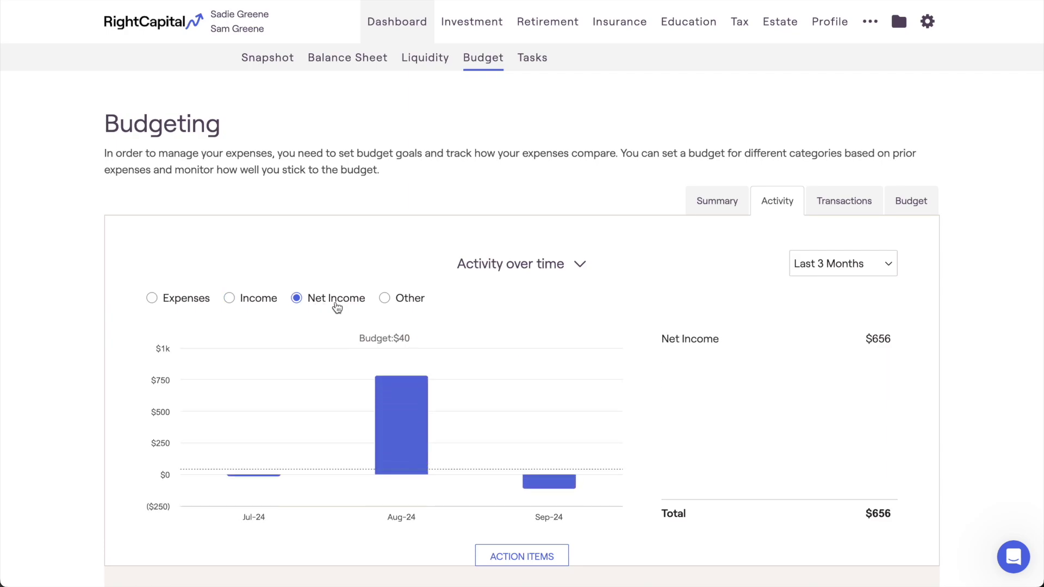
{"action": "left_click", "coordinate": [385, 301]}
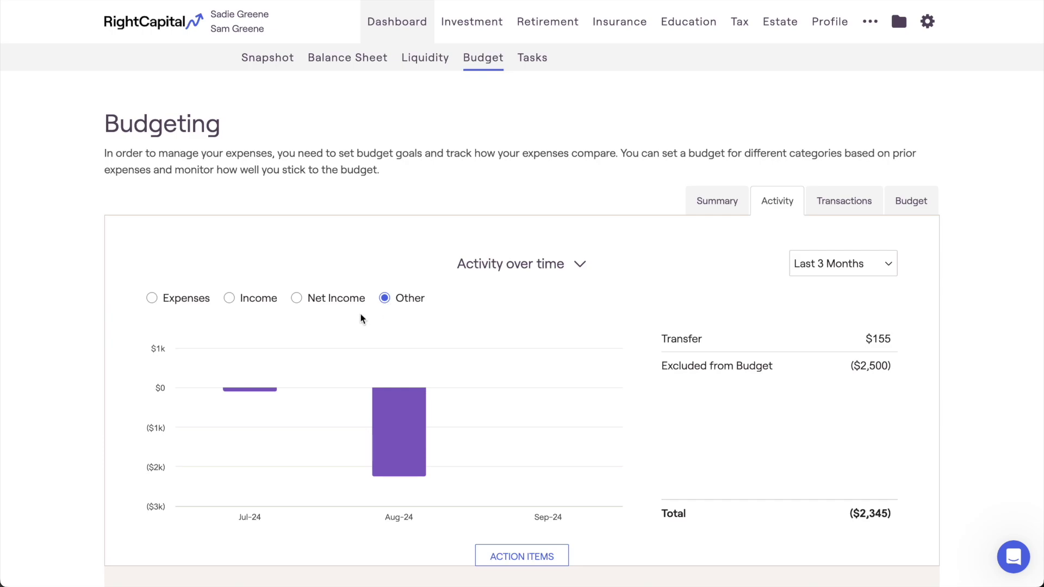
{"action": "left_click", "coordinate": [196, 304]}
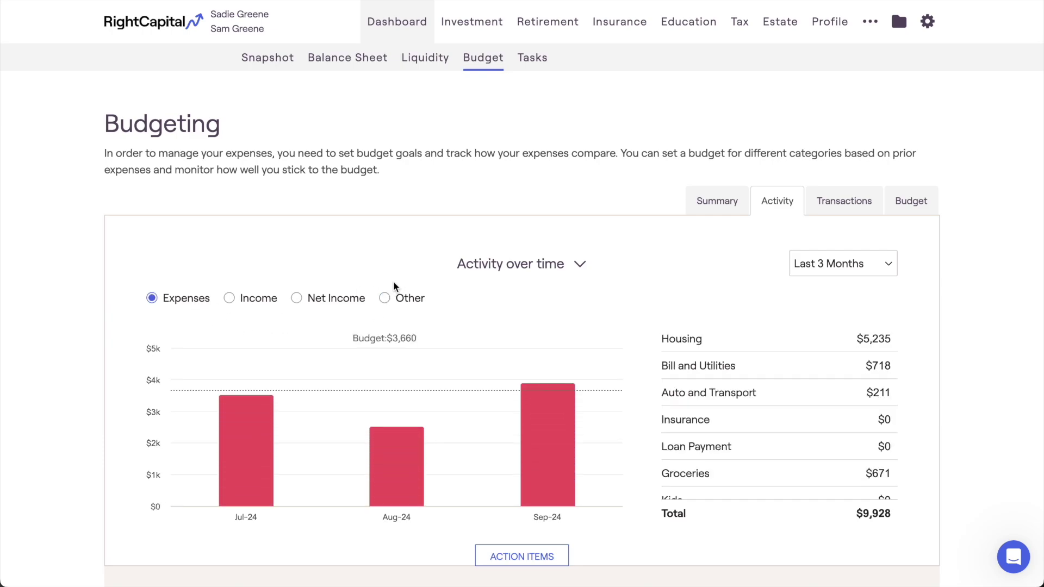
Show Last 6 Months of expenses ($18,636) and briefly filter to Bill and Utilities.
{"action": "left_click", "coordinate": [795, 264]}
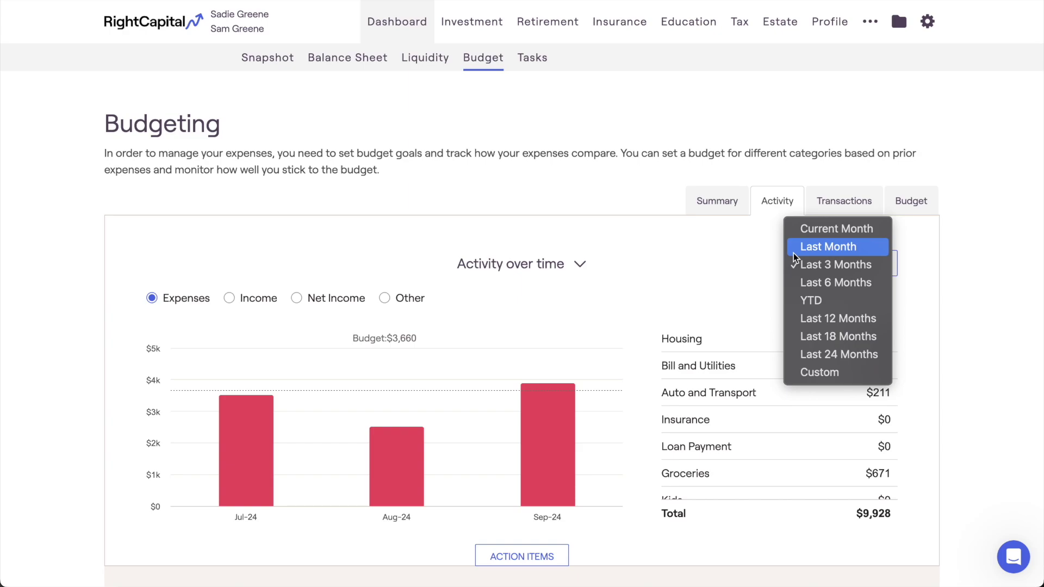
{"action": "left_click", "coordinate": [796, 285]}
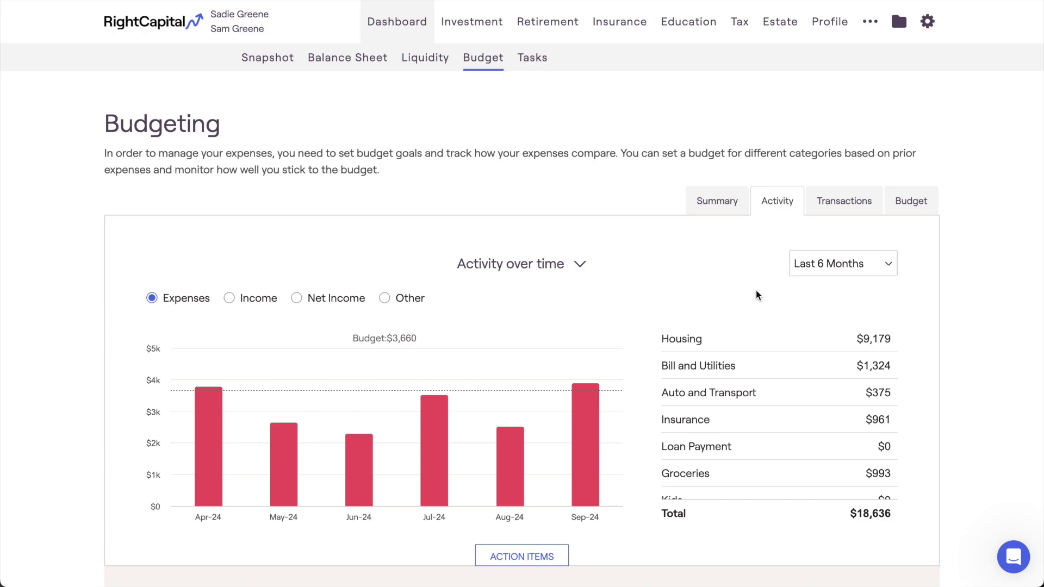
{"action": "left_click_drag", "start_coordinate": [387, 339], "coordinate": [421, 339]}
{"action": "mouse_move", "coordinate": [209, 418]}
{"action": "mouse_move", "coordinate": [275, 450]}
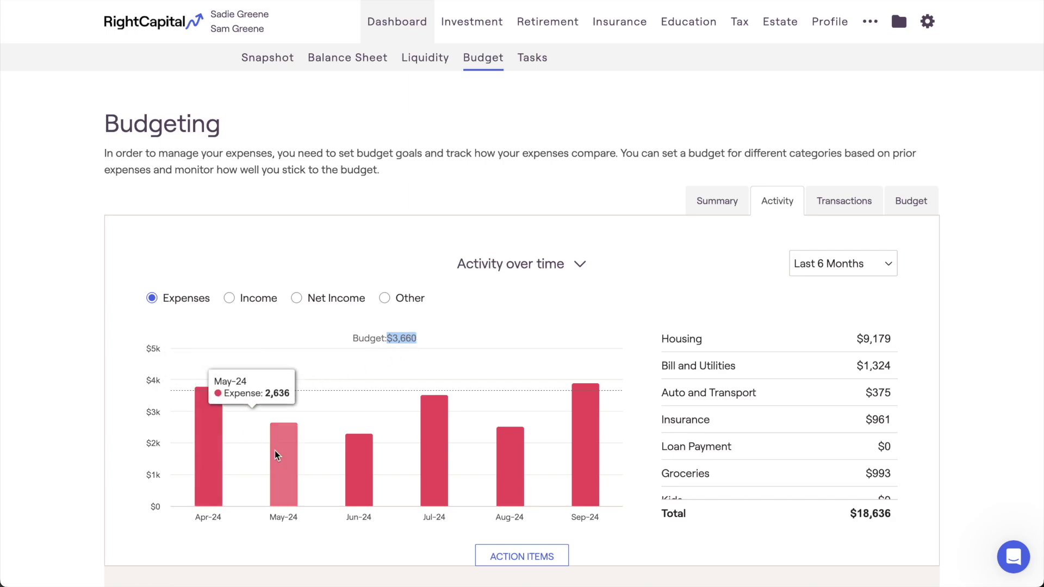
{"action": "mouse_move", "coordinate": [355, 463]}
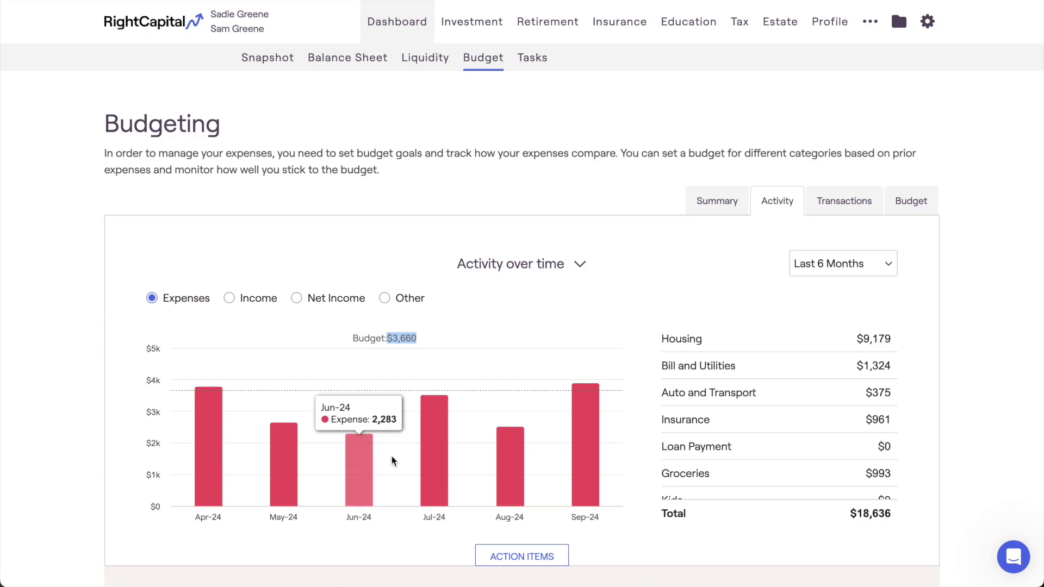
{"action": "left_click", "coordinate": [678, 374]}
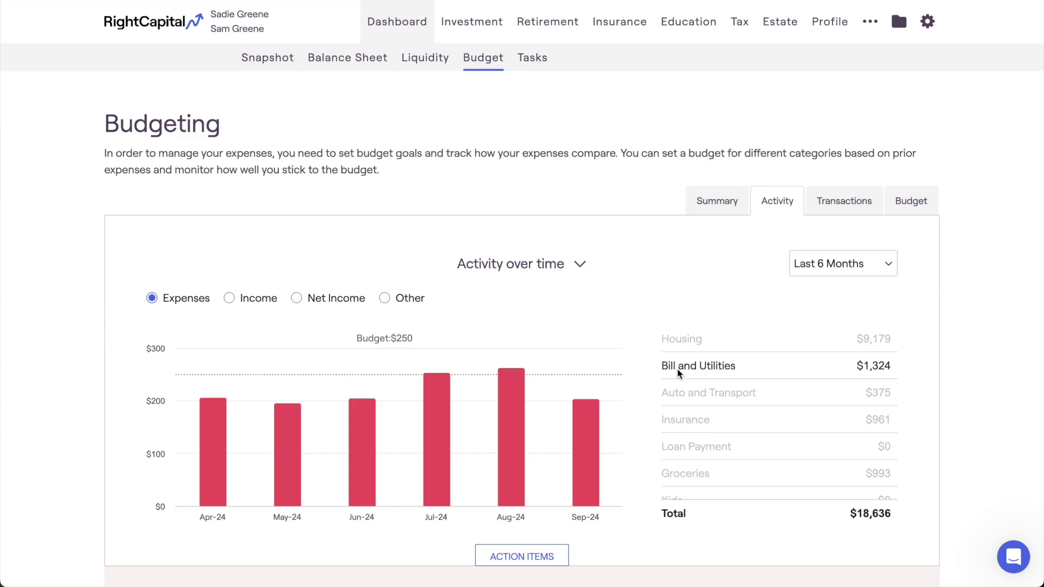
{"action": "left_click", "coordinate": [677, 368]}
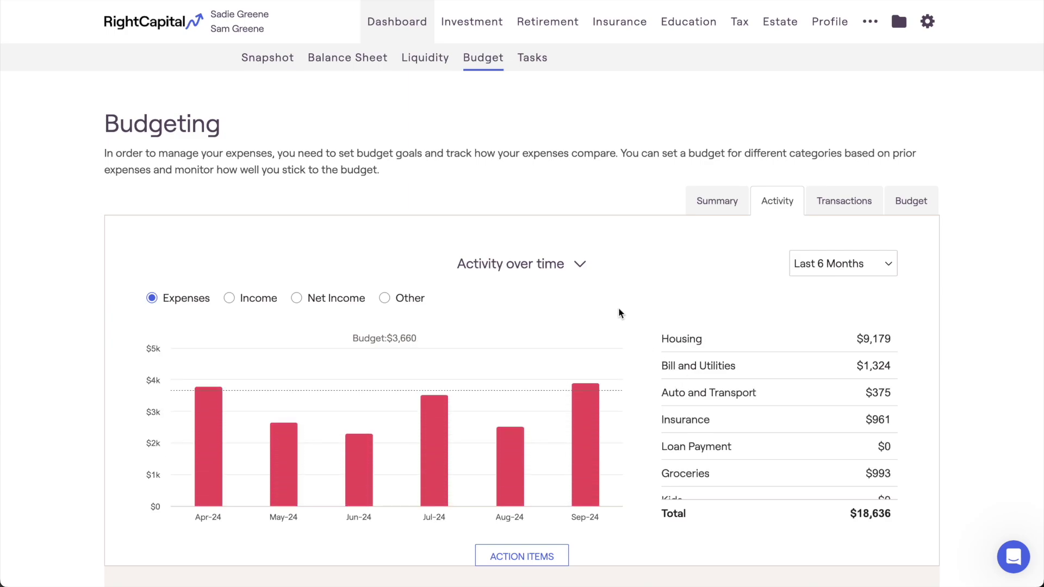
{"action": "left_click", "coordinate": [578, 266]}
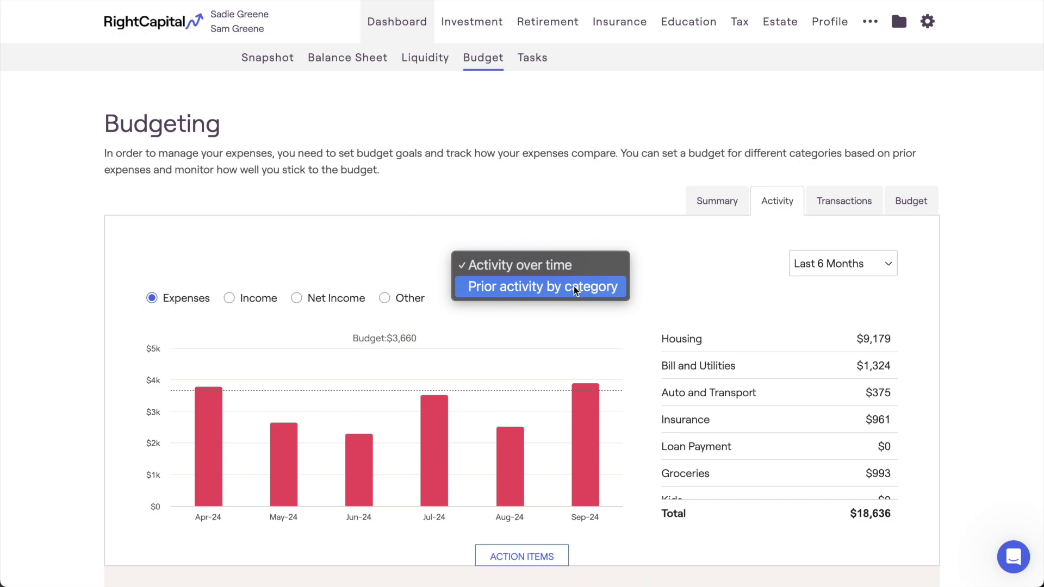
Show prior expenses by category as a donut chart for the Last 3 Months.
{"action": "left_click", "coordinate": [573, 289]}
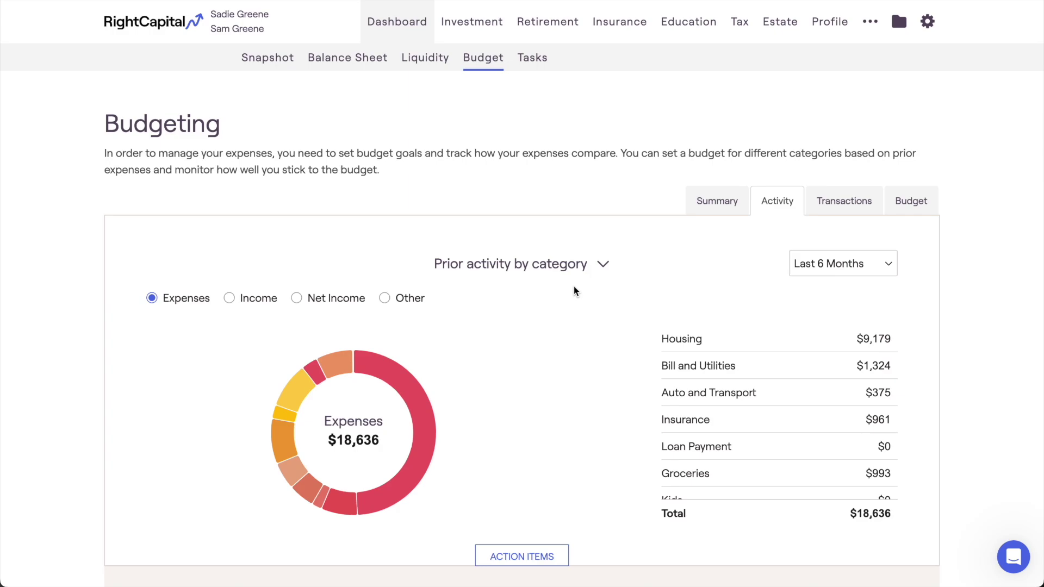
{"action": "left_click", "coordinate": [791, 274]}
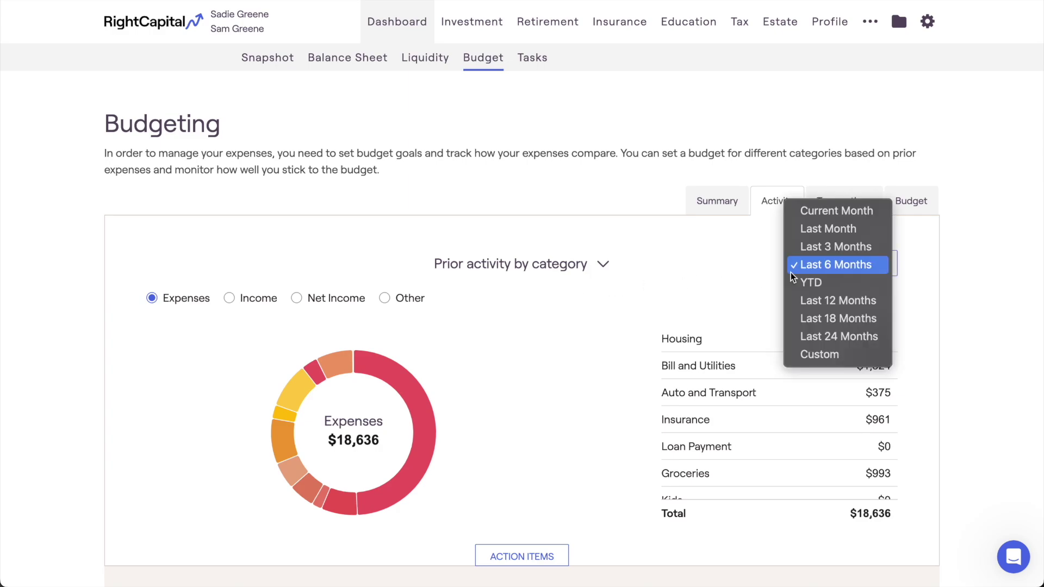
{"action": "left_click", "coordinate": [792, 249]}
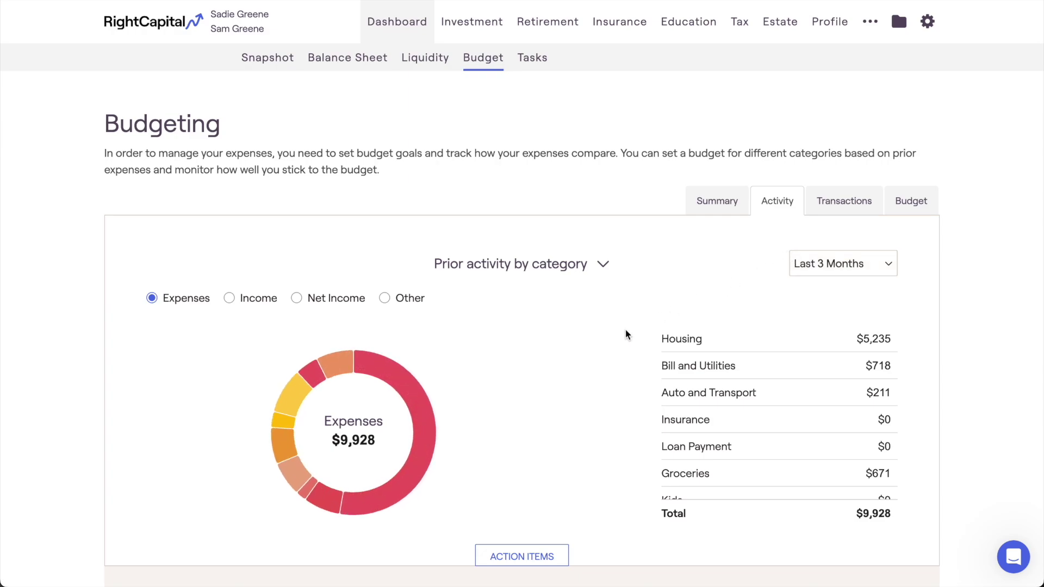
{"action": "mouse_move", "coordinate": [428, 422]}
{"action": "mouse_move", "coordinate": [322, 376]}
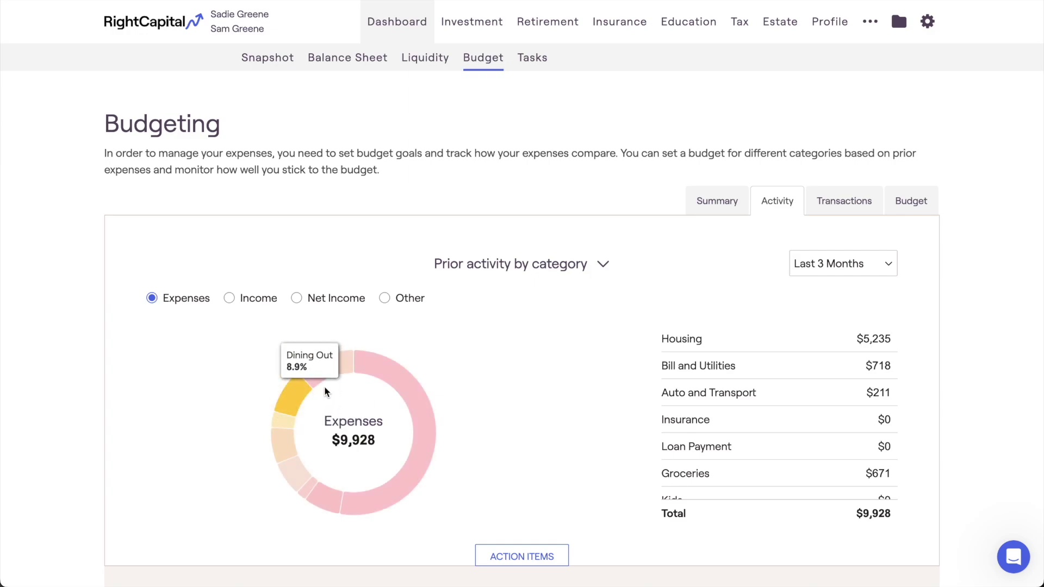
{"action": "left_click", "coordinate": [825, 217]}
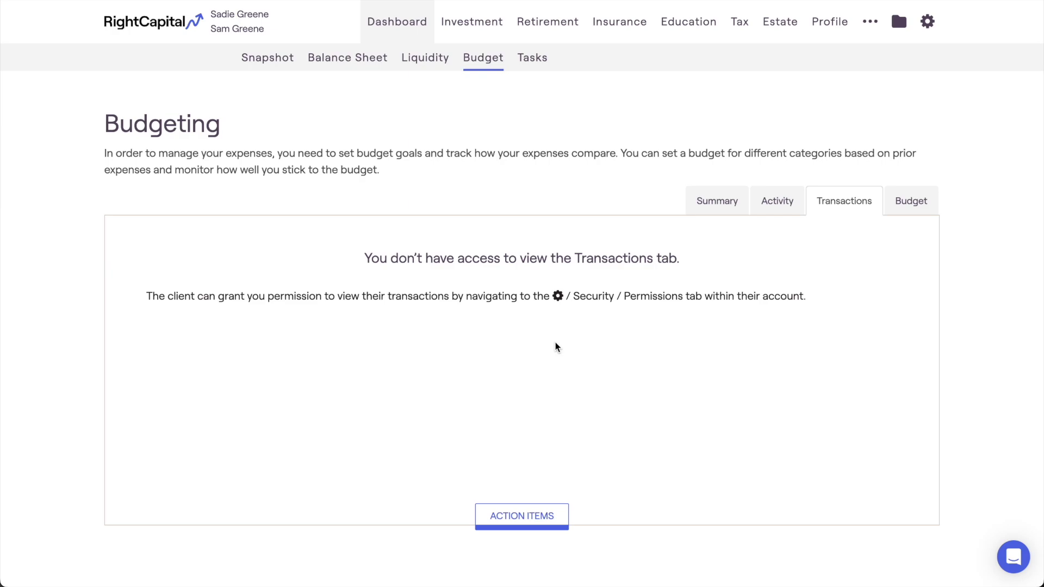
In the client's Permissions settings, stop hiding bank and card transactions from the advisor and save.
{"action": "left_click_drag", "start_coordinate": [1043, 1], "coordinate": [310, 42]}
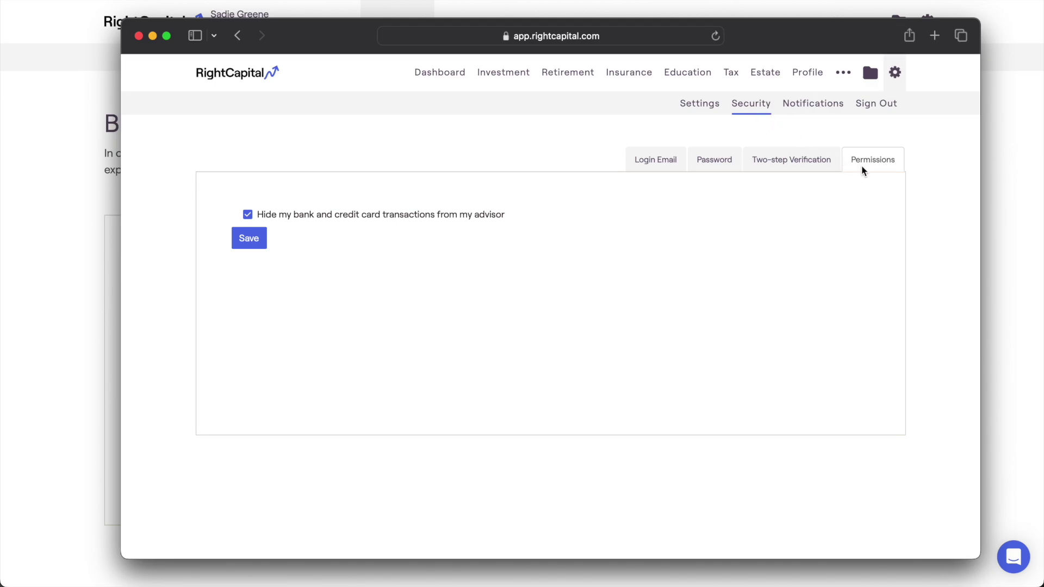
{"action": "left_click", "coordinate": [454, 216]}
{"action": "left_click", "coordinate": [251, 242]}
{"action": "left_click", "coordinate": [138, 36]}
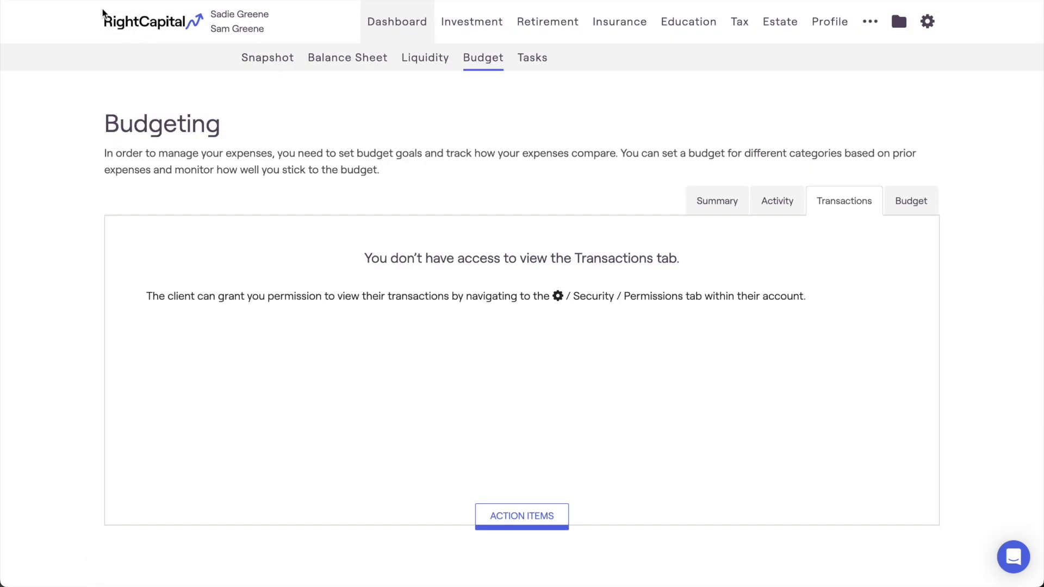
Reload the page and check the account and category filters, leaving them unchanged.
{"action": "key", "text": "super+r"}
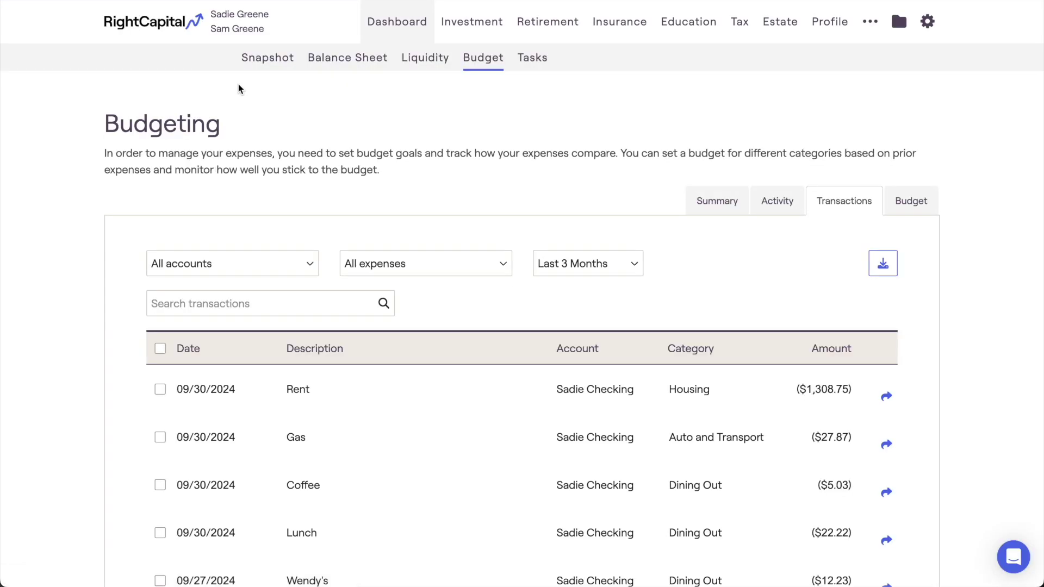
{"action": "left_click", "coordinate": [277, 265]}
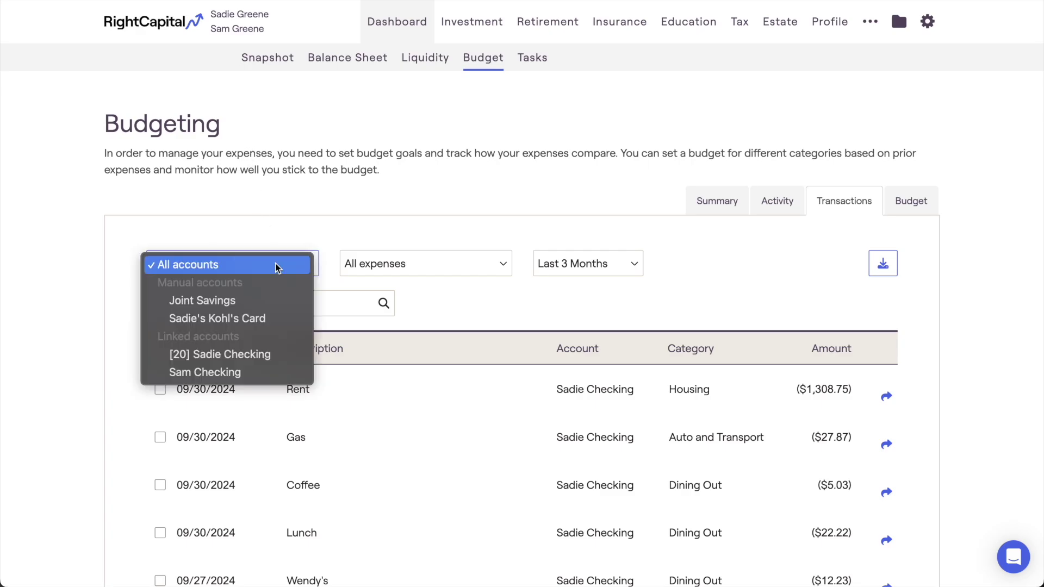
{"action": "left_click", "coordinate": [420, 266]}
{"action": "left_click", "coordinate": [420, 266]}
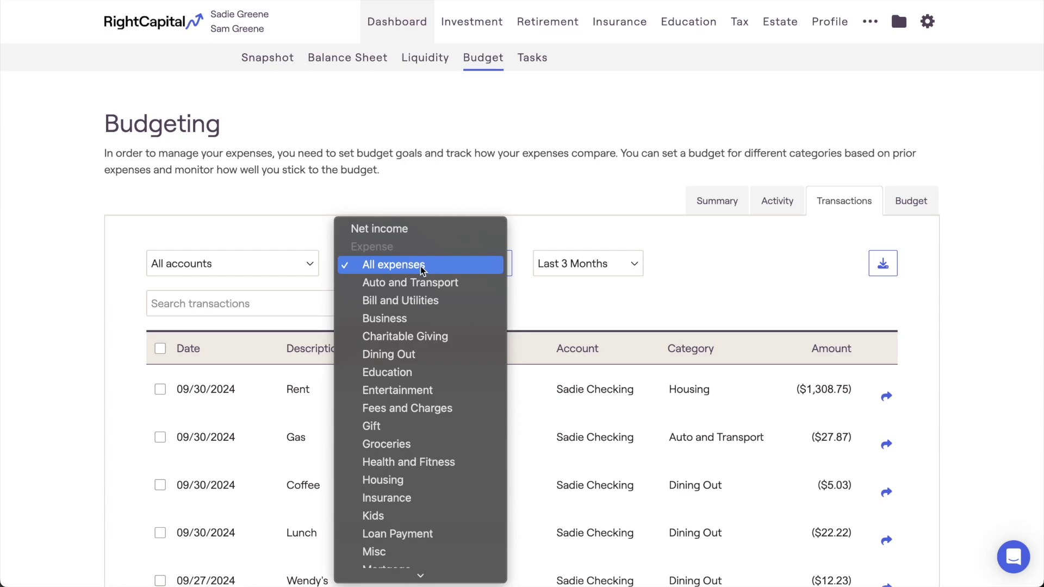
{"action": "left_click", "coordinate": [615, 260]}
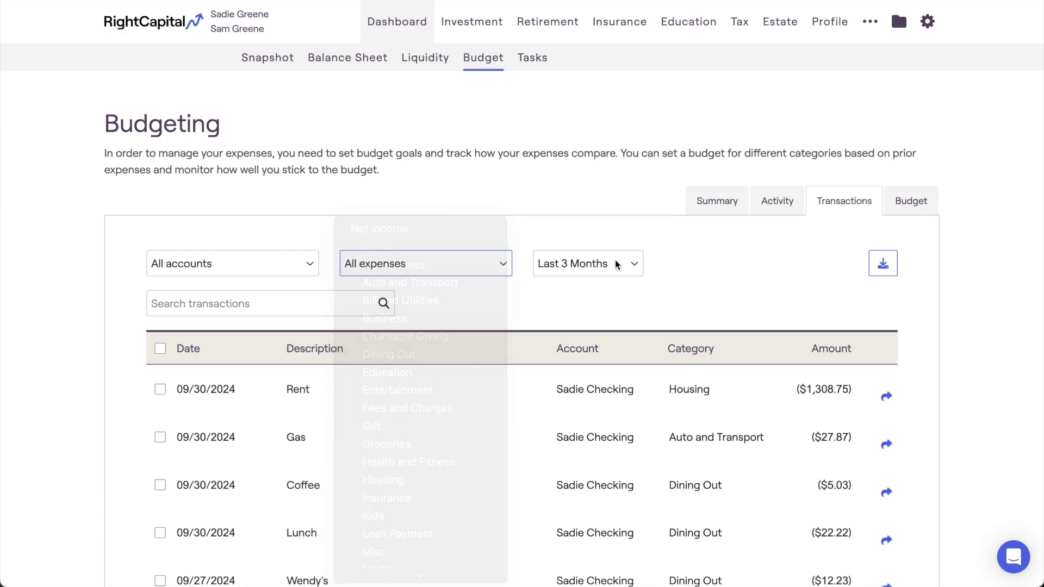
Filter the transactions list to the Current Month (October 2024).
{"action": "left_click", "coordinate": [615, 260]}
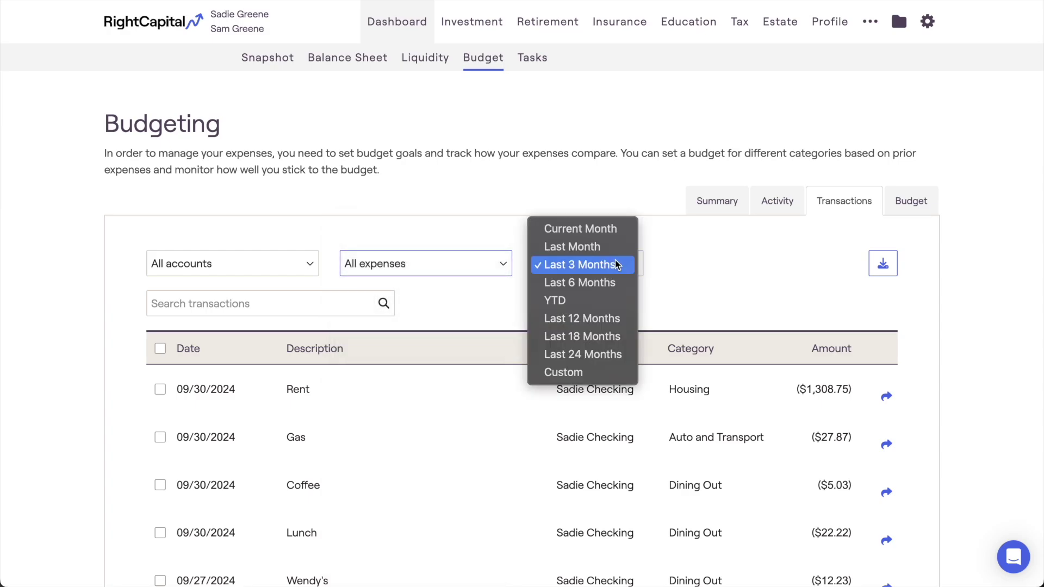
{"action": "left_click", "coordinate": [599, 230]}
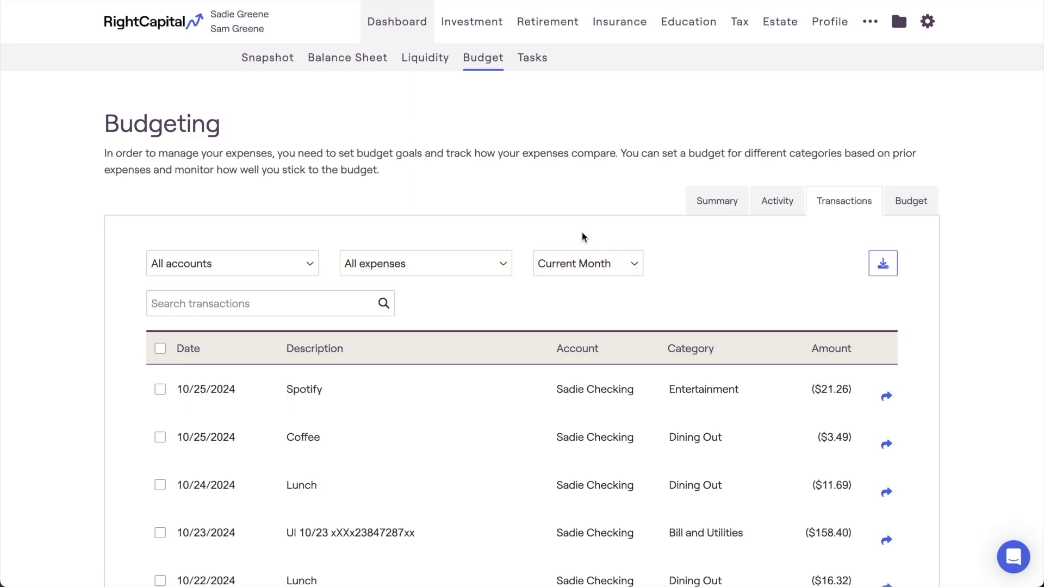
{"action": "left_click", "coordinate": [304, 308]}
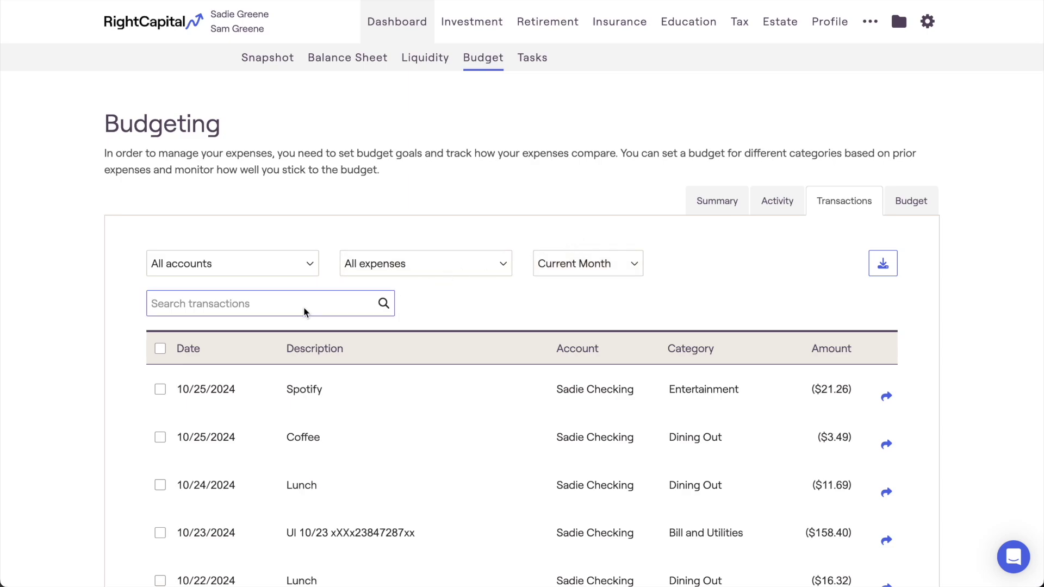
{"action": "left_click", "coordinate": [424, 300]}
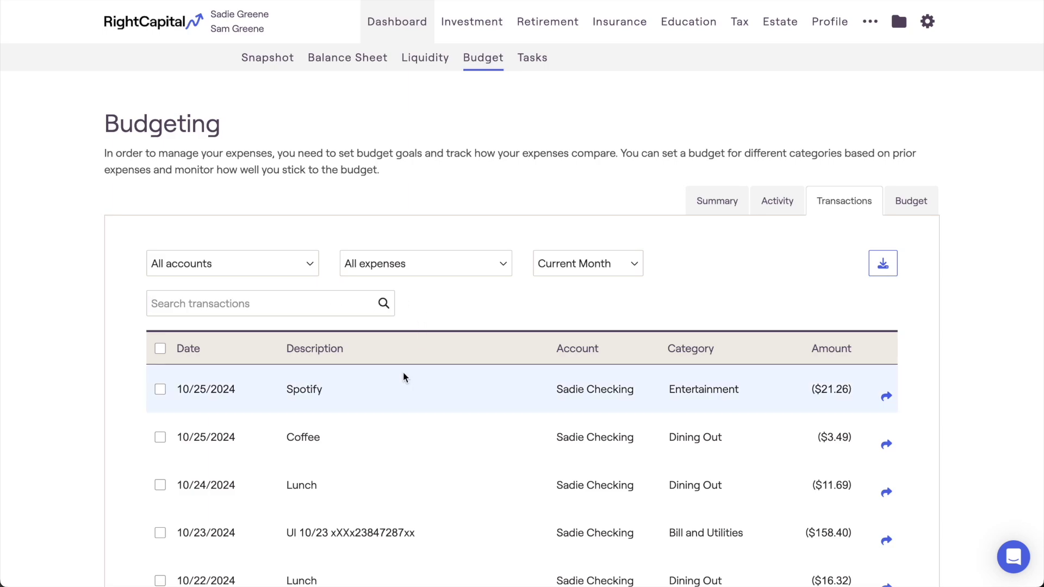
Rename the 10/23 $158.40 transaction's description to 'Electric Bill' and save it.
{"action": "left_click", "coordinate": [369, 538]}
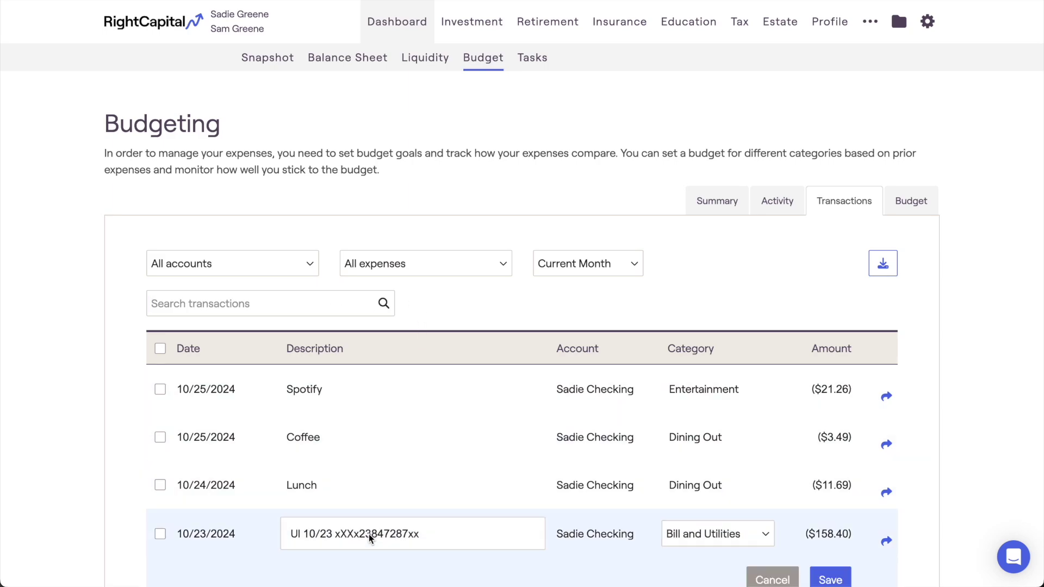
{"action": "left_click", "coordinate": [369, 534]}
{"action": "left_click_drag", "start_coordinate": [363, 534], "coordinate": [279, 534]}
{"action": "type", "text": "Elec"}
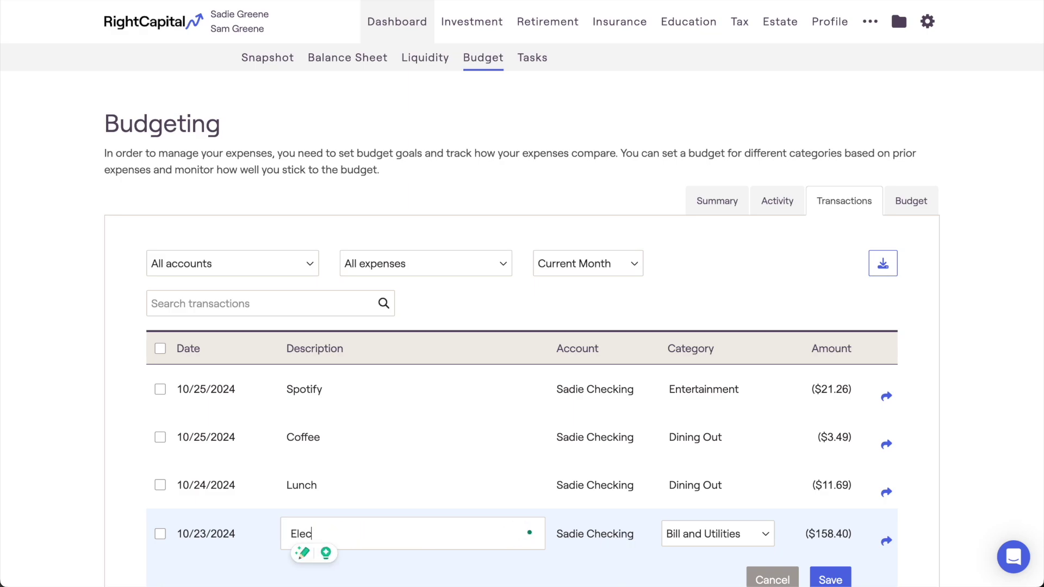
{"action": "type", "text": "tric Bill"}
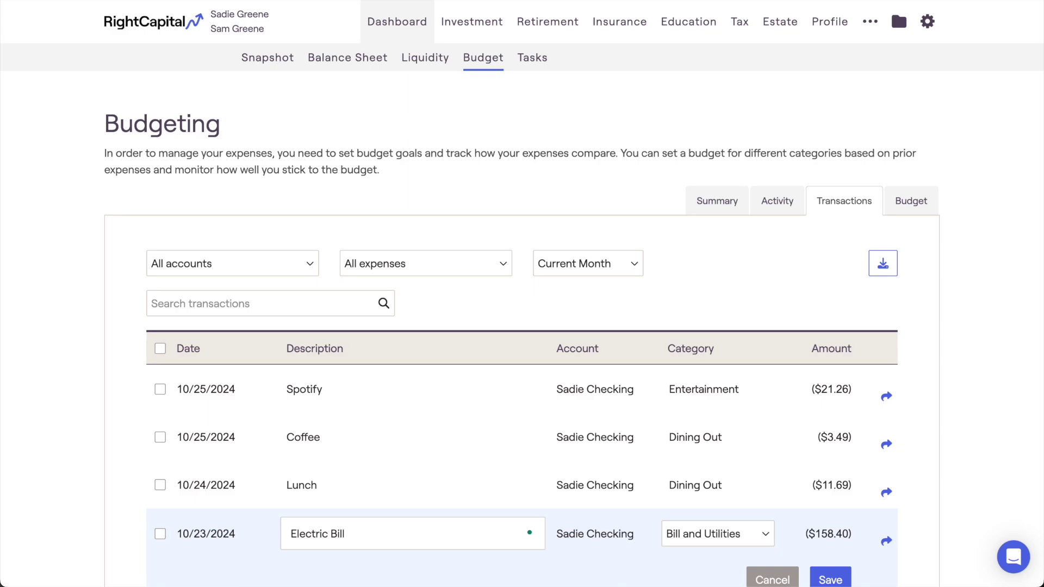
{"action": "left_click", "coordinate": [831, 578]}
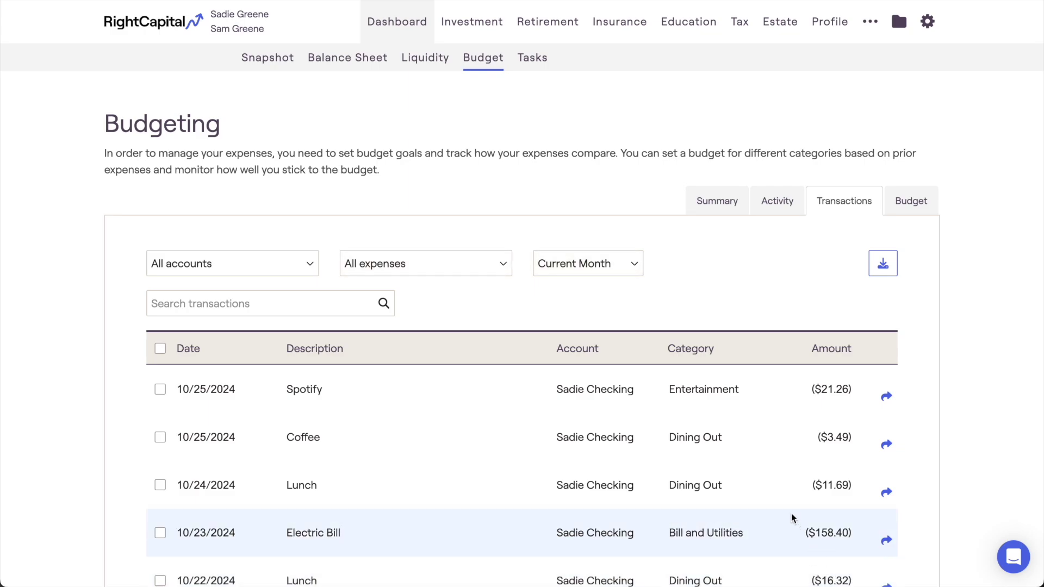
Reopen Electric Bill and review its categories, keeping Bill and Utilities, then cancel.
{"action": "left_click", "coordinate": [737, 534]}
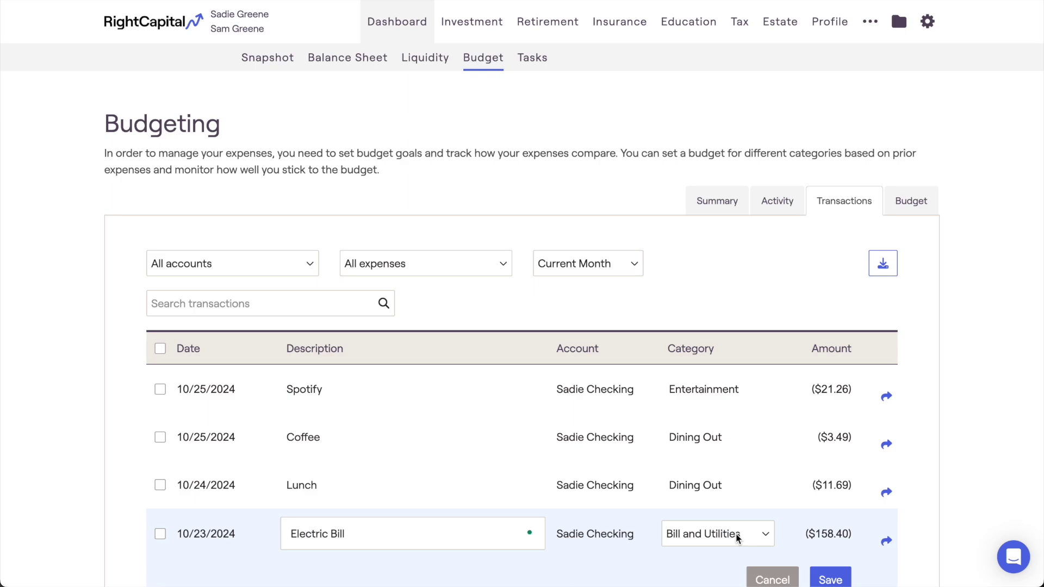
{"action": "left_click", "coordinate": [761, 534]}
{"action": "scroll", "coordinate": [761, 535], "scroll_direction": "down", "scroll_amount": 10}
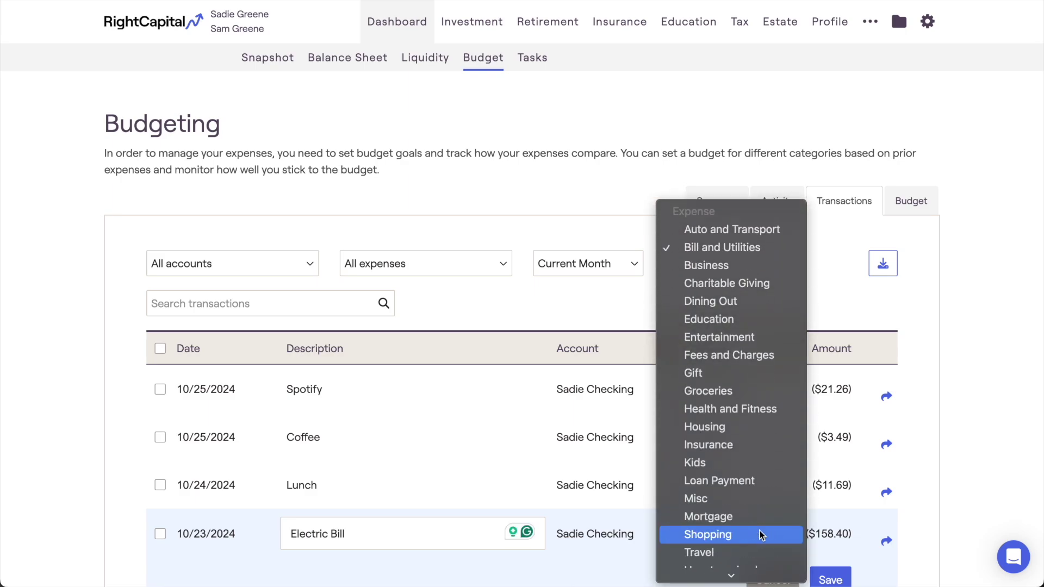
{"action": "left_click", "coordinate": [957, 445]}
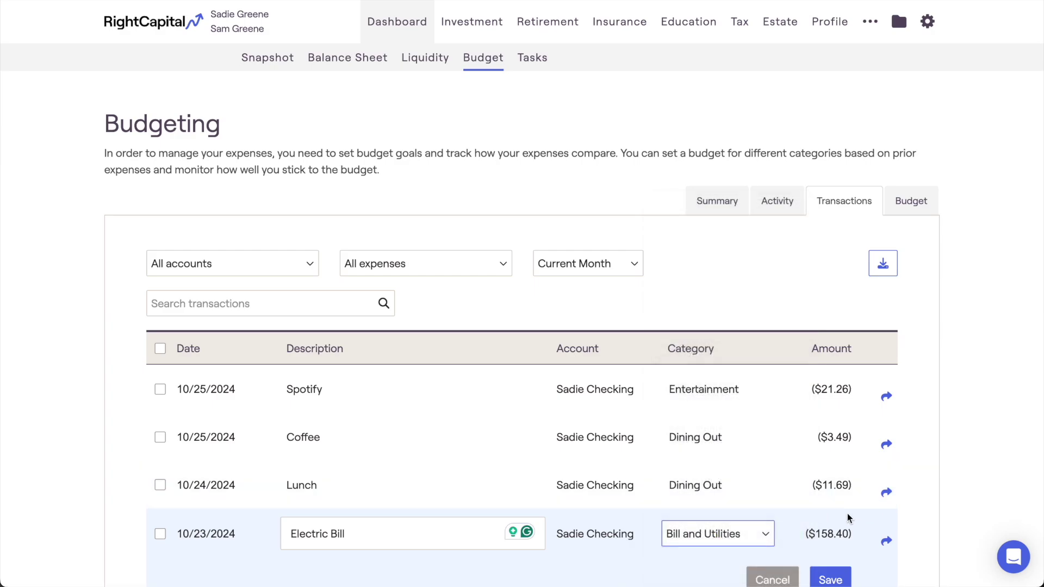
{"action": "left_click", "coordinate": [773, 575]}
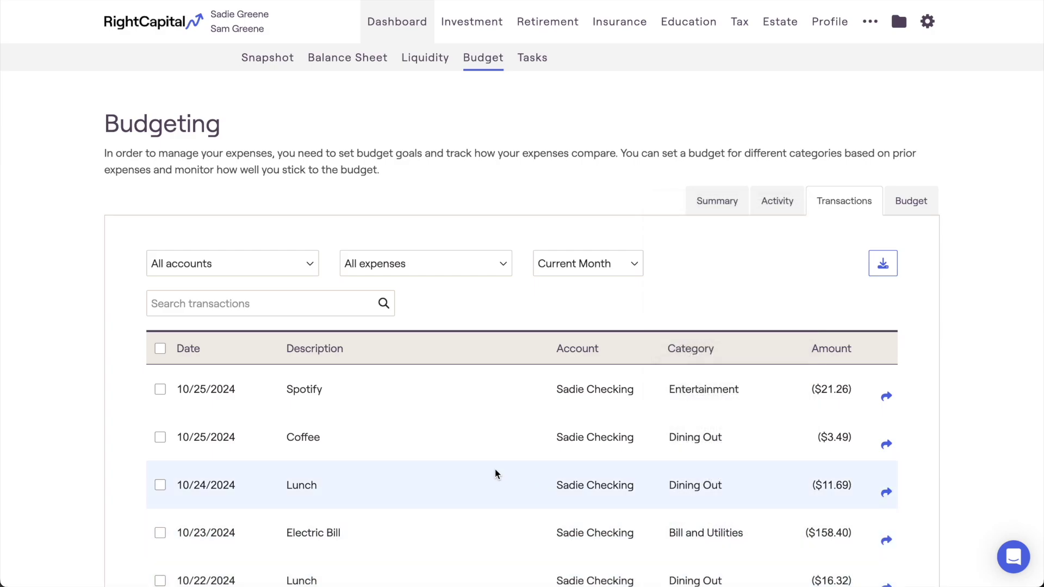
{"action": "left_click", "coordinate": [160, 389]}
{"action": "left_click", "coordinate": [160, 438]}
{"action": "left_click", "coordinate": [160, 485]}
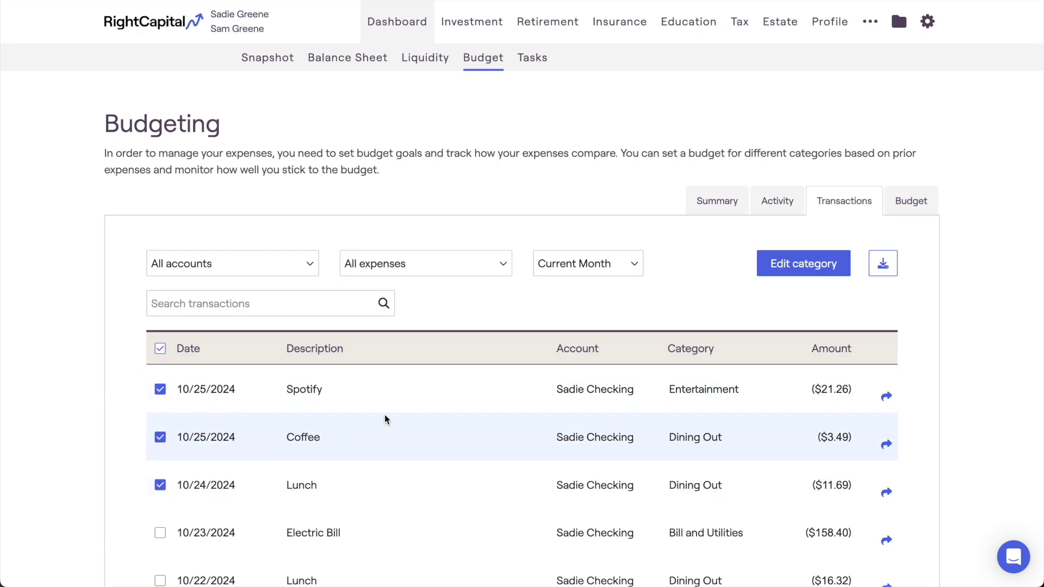
{"action": "left_click", "coordinate": [799, 273]}
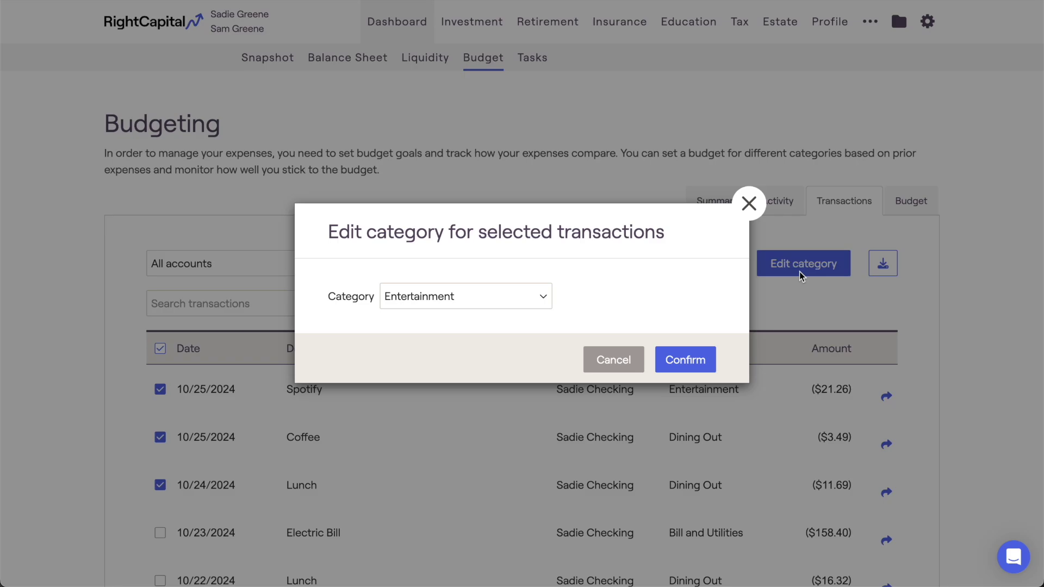
{"action": "left_click", "coordinate": [539, 307]}
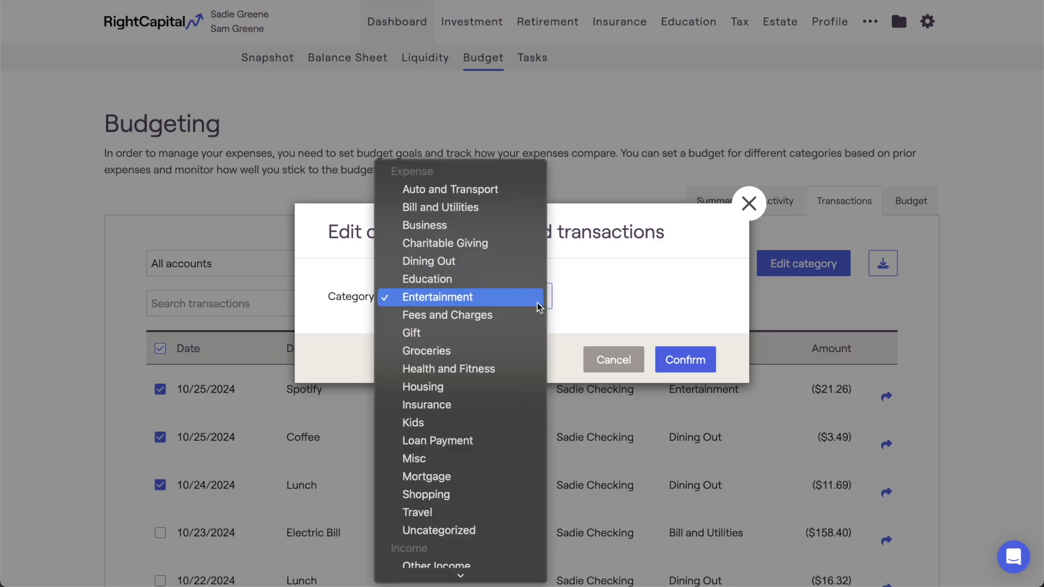
{"action": "scroll", "coordinate": [538, 302], "scroll_direction": "down", "scroll_amount": 5}
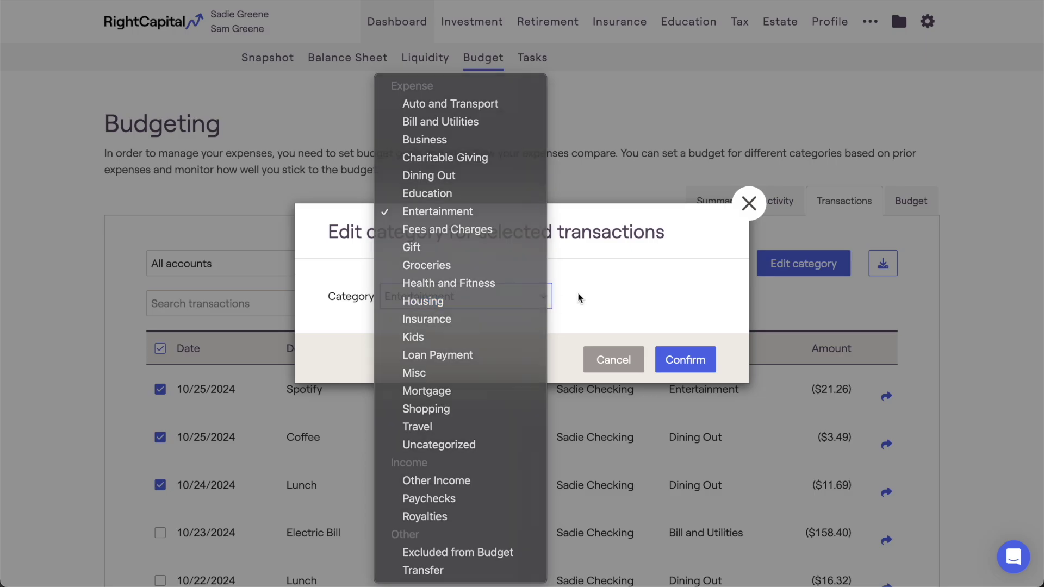
{"action": "left_click", "coordinate": [578, 297]}
{"action": "left_click", "coordinate": [599, 349]}
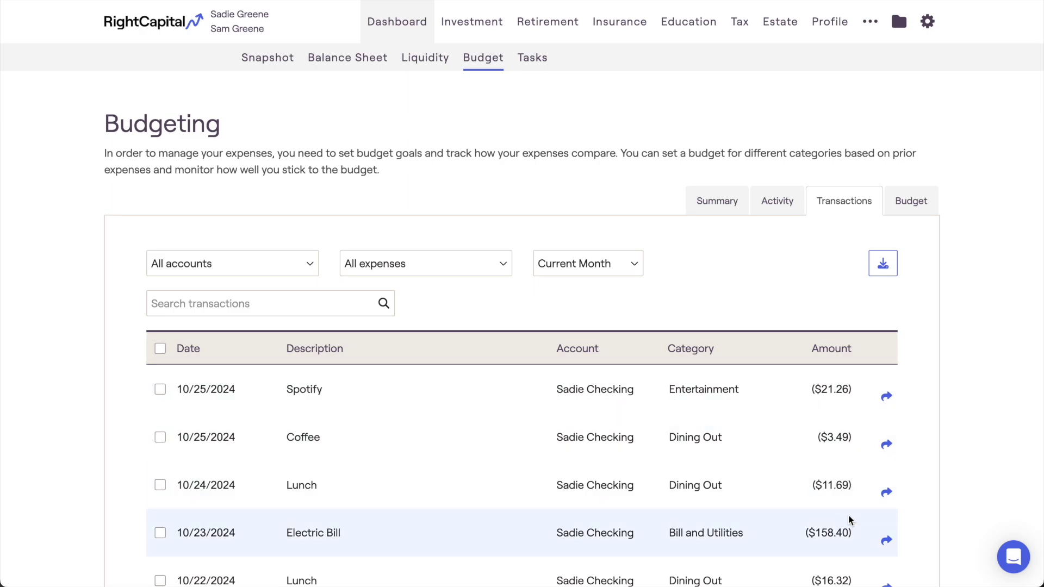
Open the Split dialog for the Electric Bill, ending with two split lines.
{"action": "left_click", "coordinate": [885, 540]}
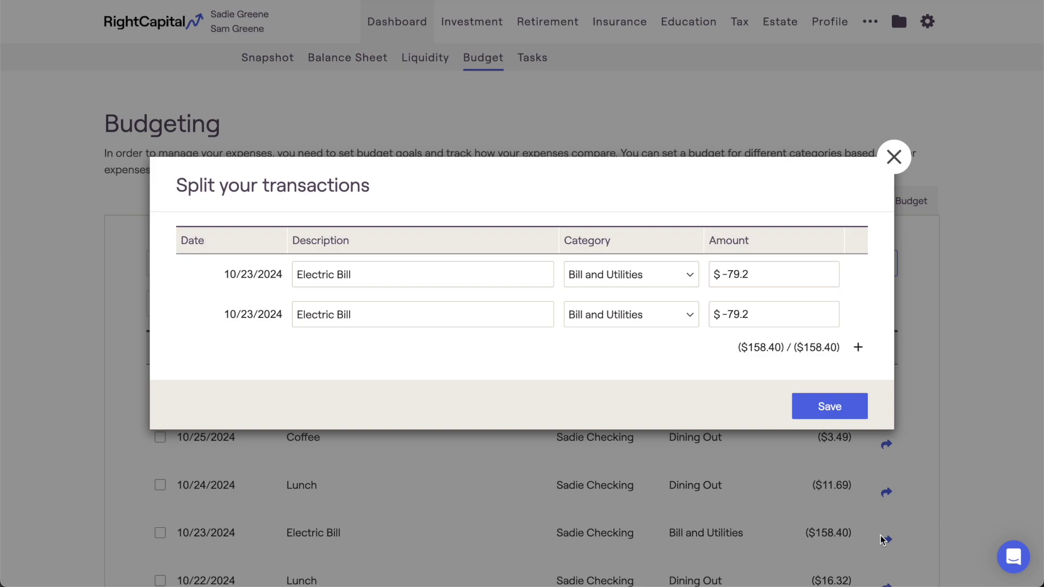
{"action": "left_click", "coordinate": [858, 347]}
{"action": "left_click", "coordinate": [858, 367]}
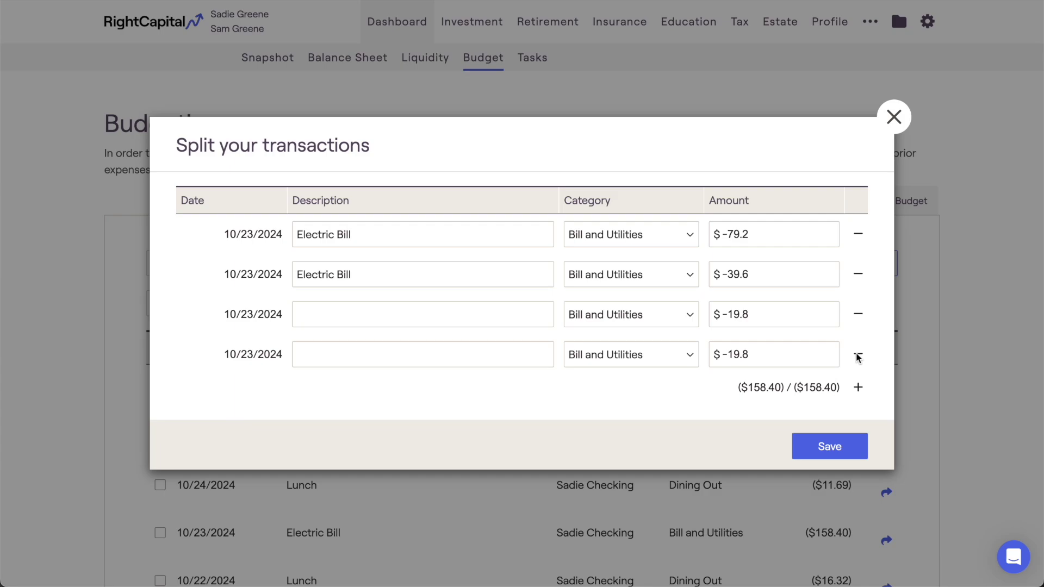
{"action": "left_click", "coordinate": [859, 354]}
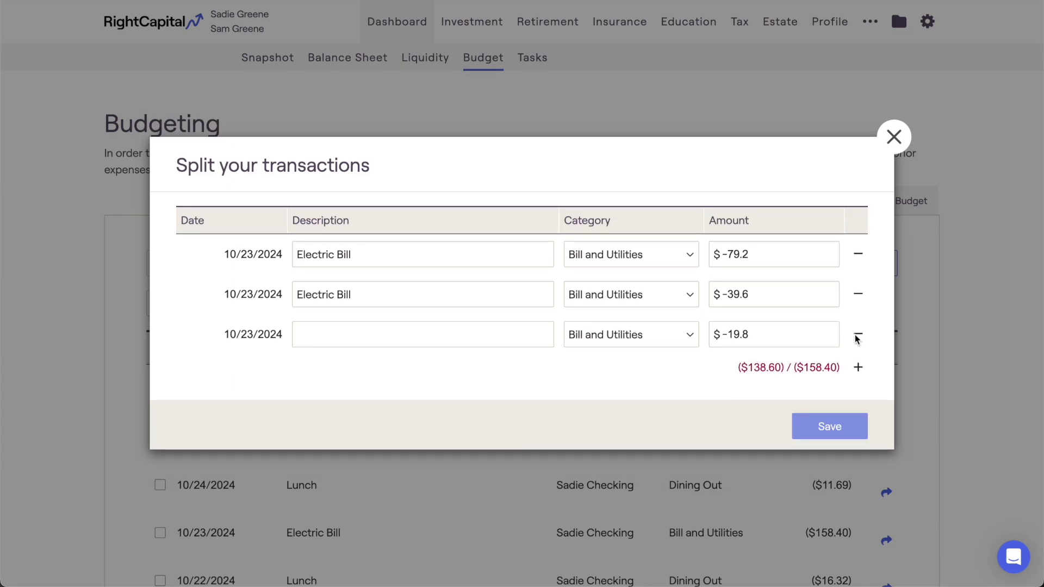
{"action": "left_click", "coordinate": [858, 335]}
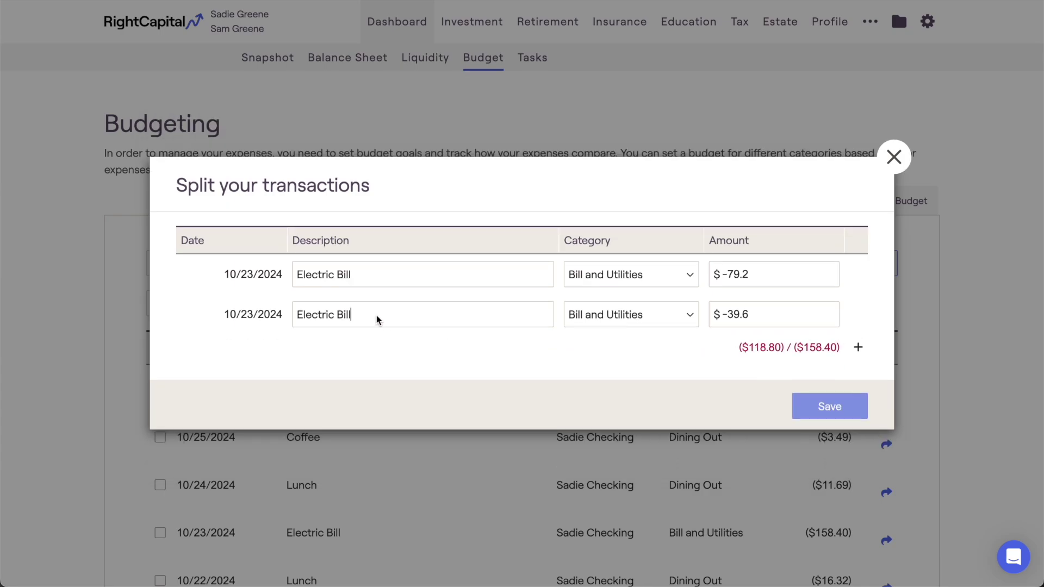
Rename the second split line to 'Gas Bill', keeping Bill and Utilities.
{"action": "double_click", "coordinate": [316, 316]}
{"action": "type", "text": "Gas"}
{"action": "left_click", "coordinate": [666, 322]}
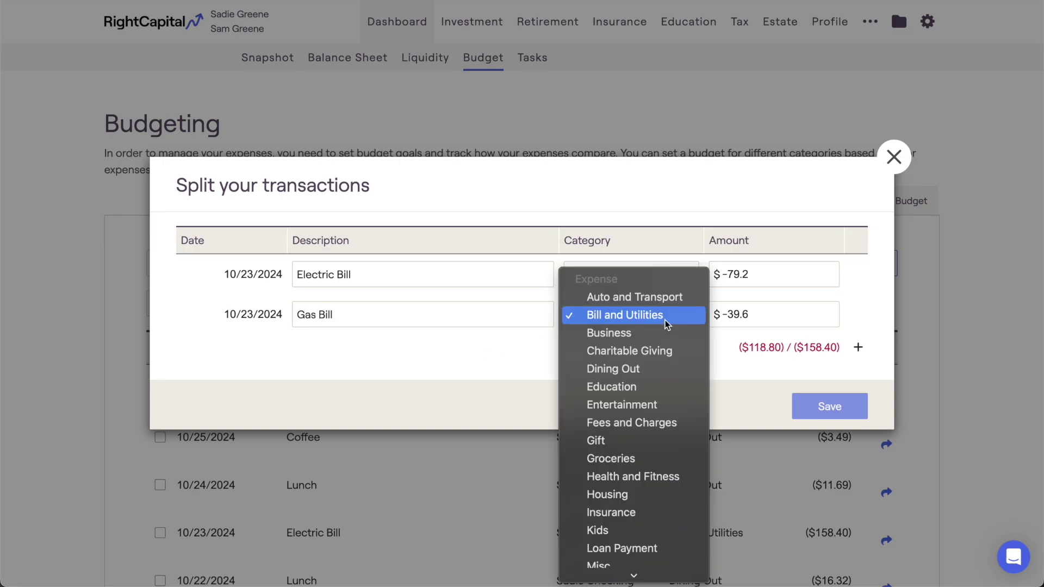
{"action": "left_click", "coordinate": [667, 322]}
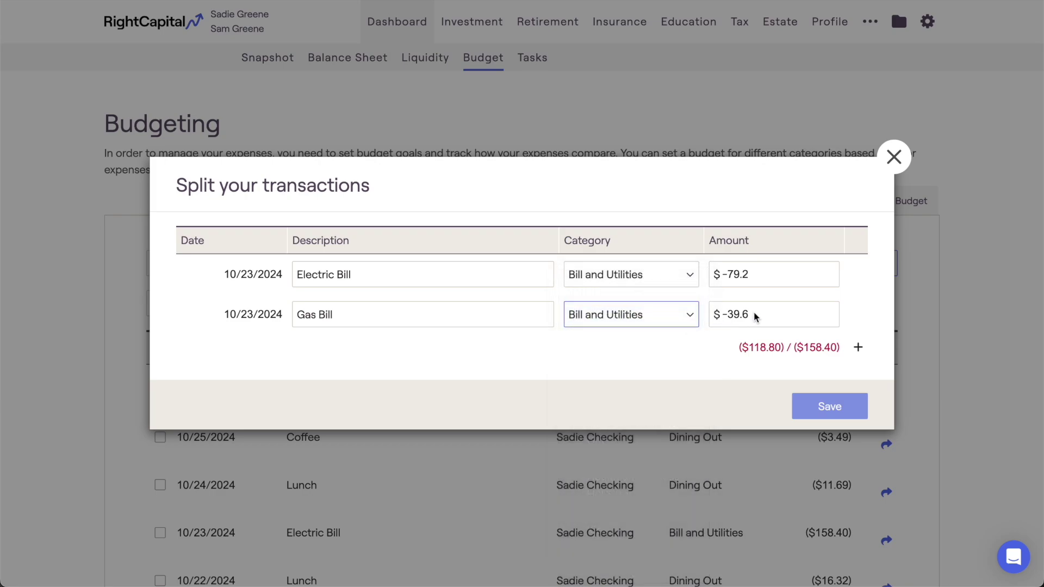
Set the split amounts to -58.40 for Gas Bill and 100 for Electric Bill, and save.
{"action": "left_click_drag", "start_coordinate": [754, 315], "coordinate": [701, 312]}
{"action": "key", "text": "BackSpace"}
{"action": "type", "text": "-58.40"}
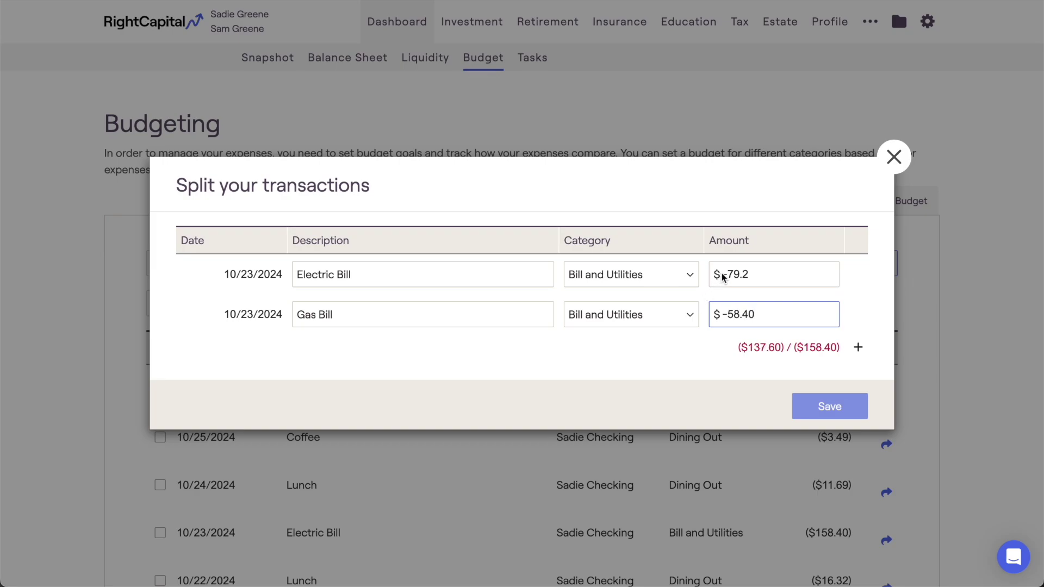
{"action": "left_click_drag", "start_coordinate": [728, 275], "coordinate": [748, 277]}
{"action": "type", "text": "100"}
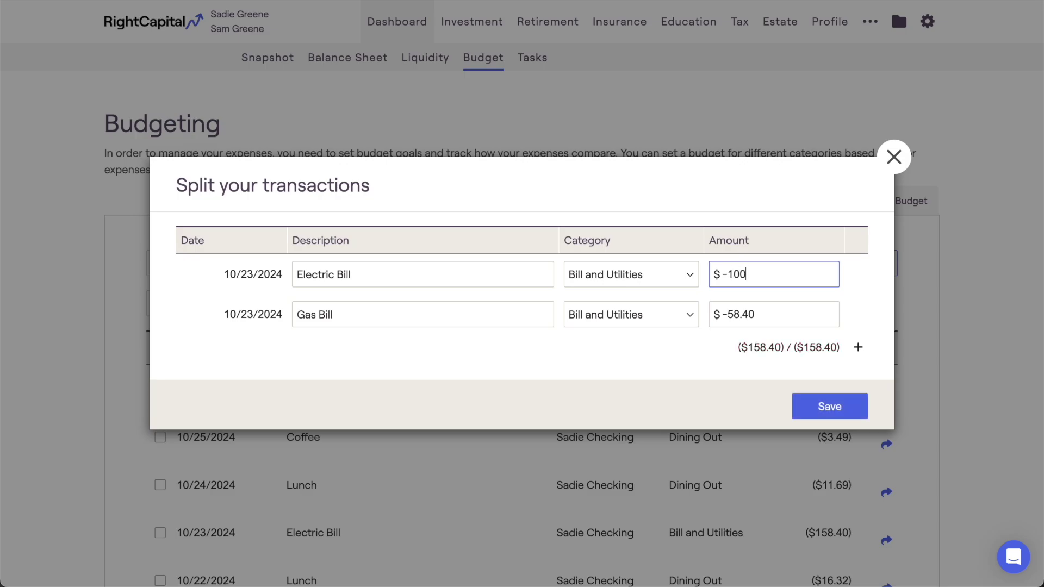
{"action": "left_click", "coordinate": [850, 411]}
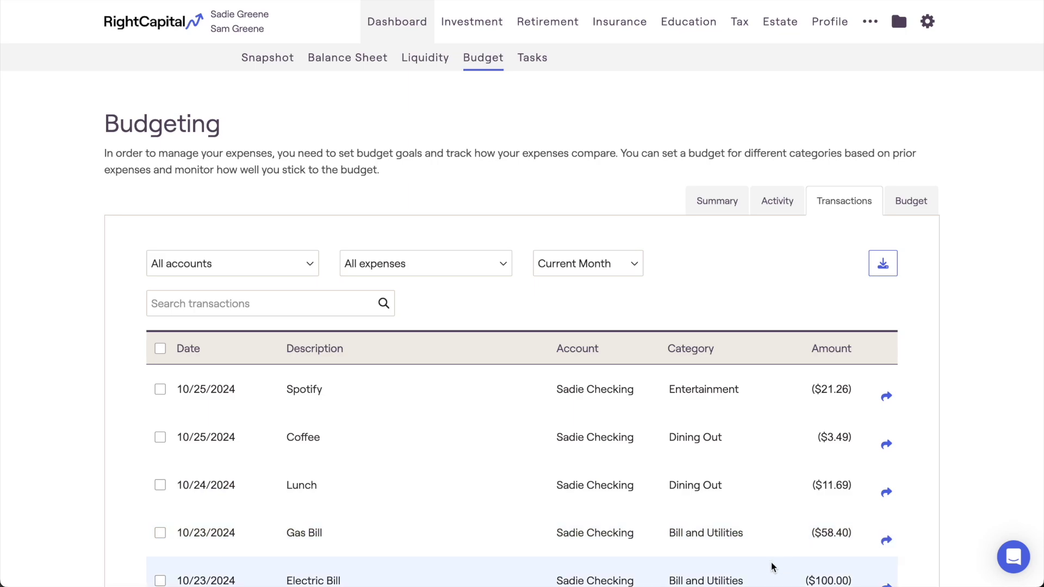
{"action": "left_click", "coordinate": [887, 541]}
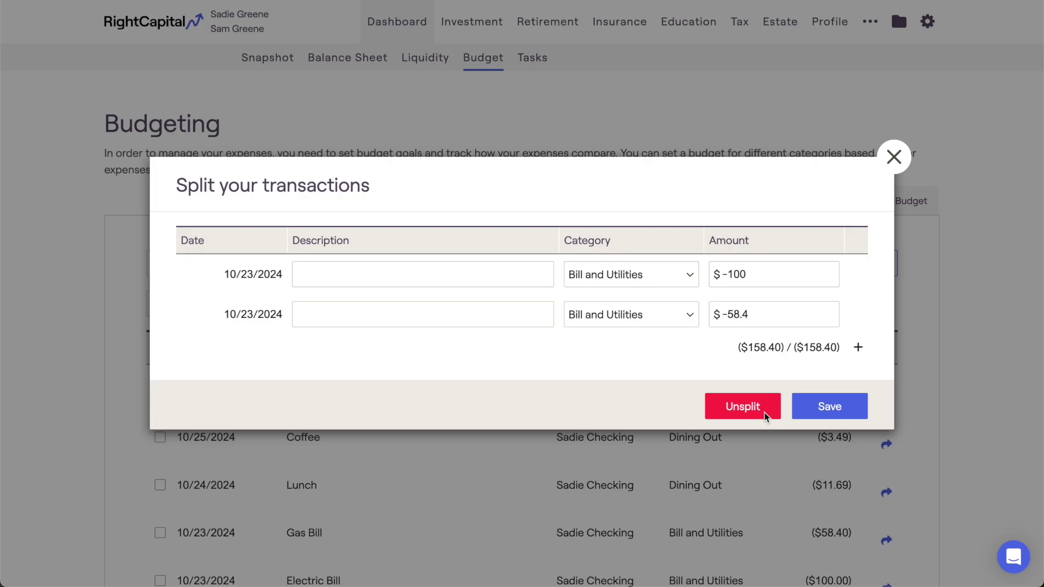
{"action": "left_click", "coordinate": [892, 159]}
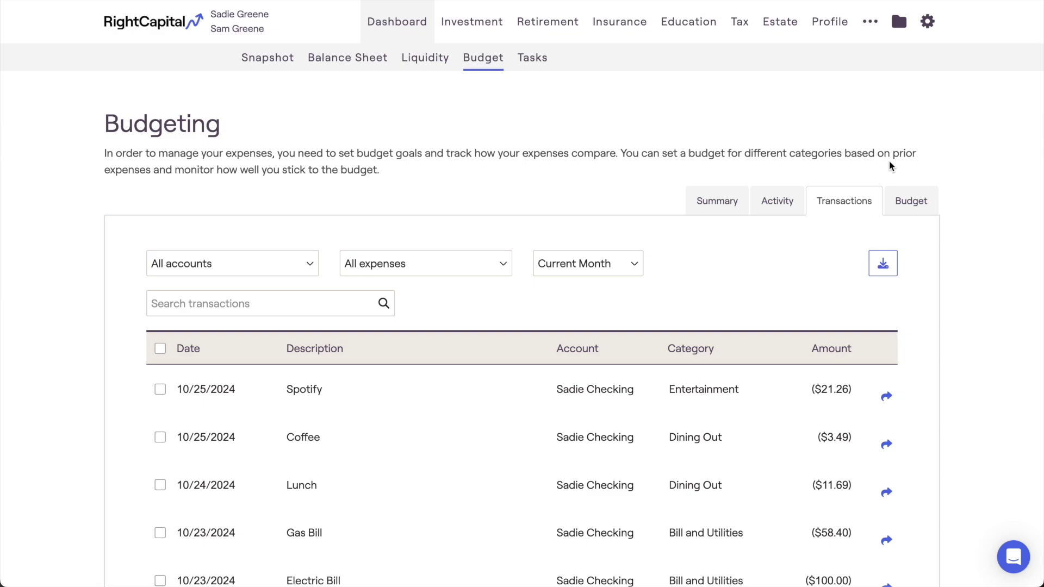
{"action": "left_click", "coordinate": [295, 265]}
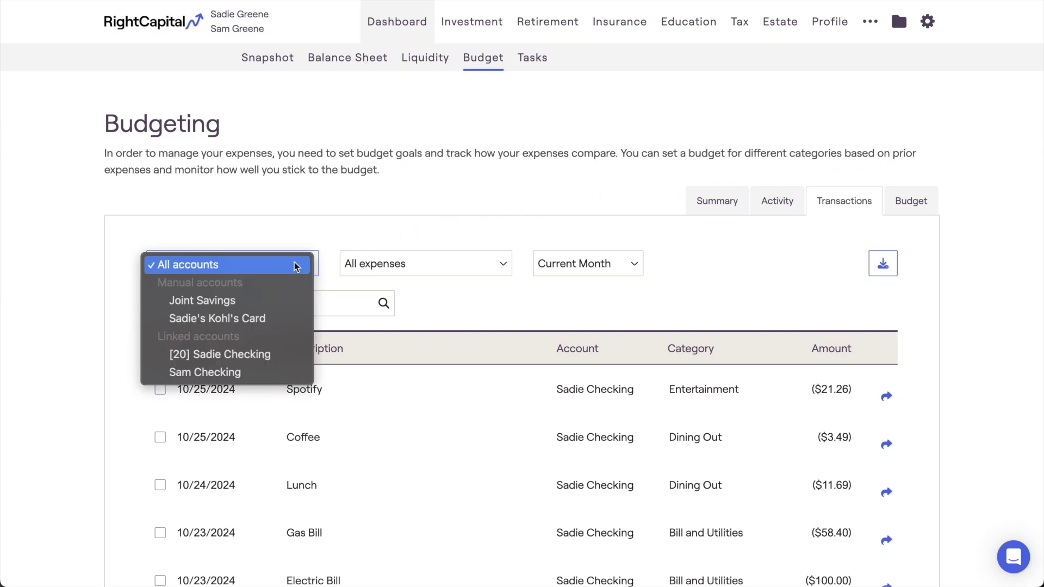
Show the Kohl's Card account and start a manual 'Clothes' transaction categorized as Shopping.
{"action": "left_click", "coordinate": [295, 318]}
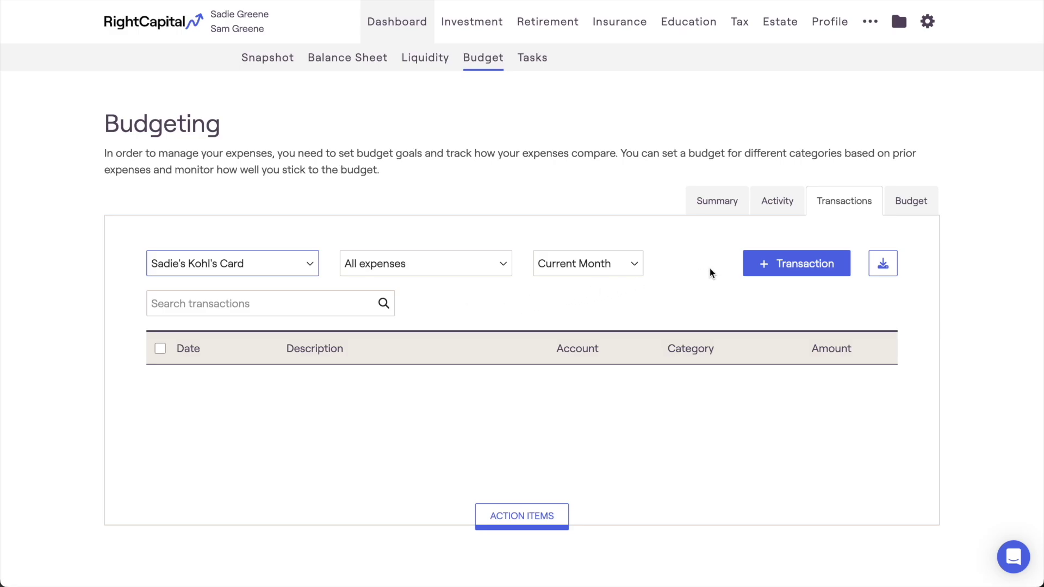
{"action": "left_click", "coordinate": [749, 264]}
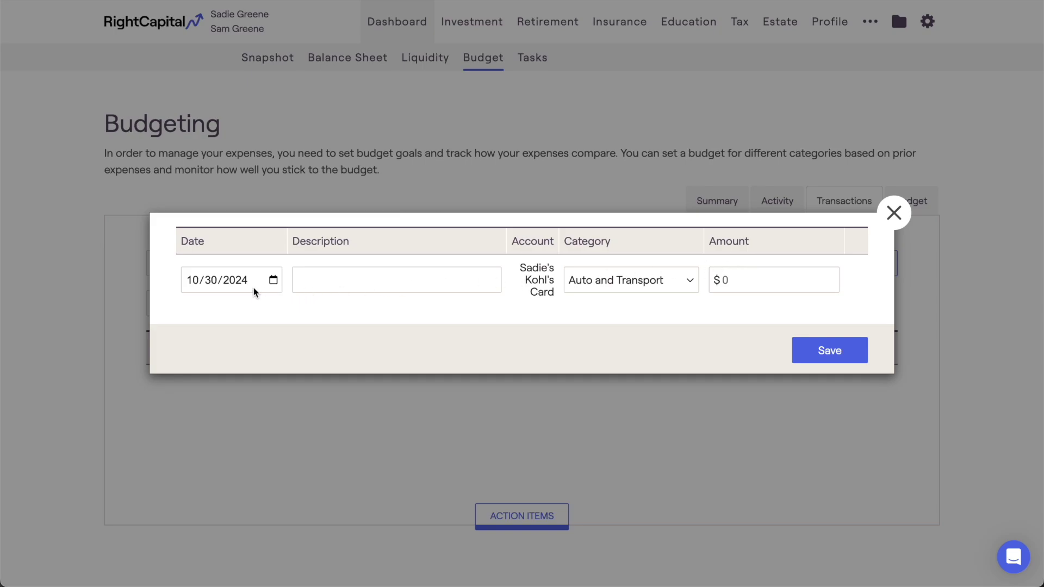
{"action": "type", "text": "Clothes"}
{"action": "left_click", "coordinate": [581, 285]}
{"action": "scroll", "coordinate": [582, 283], "scroll_direction": "down", "scroll_amount": 5}
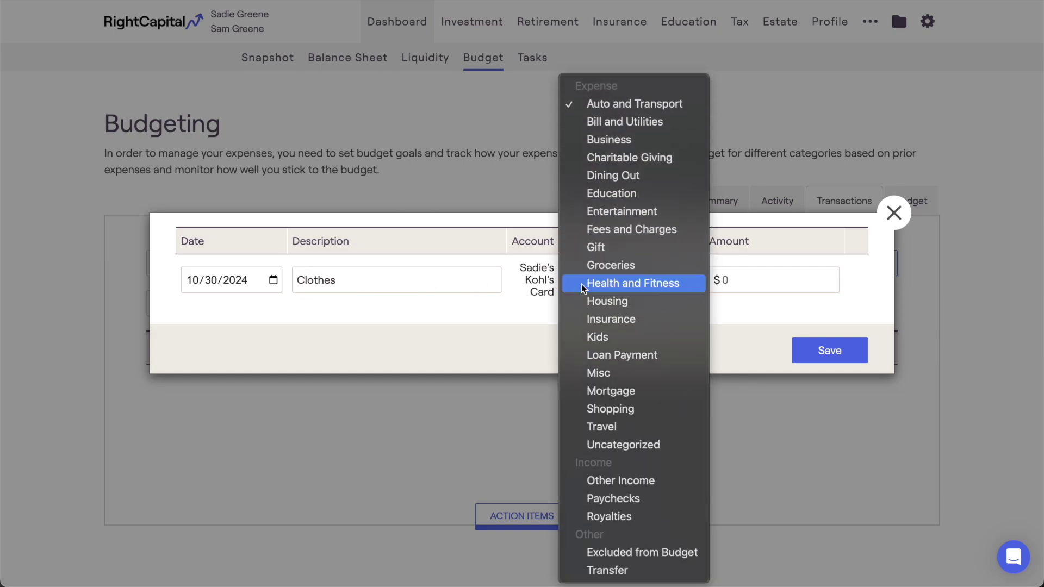
{"action": "left_click", "coordinate": [658, 409]}
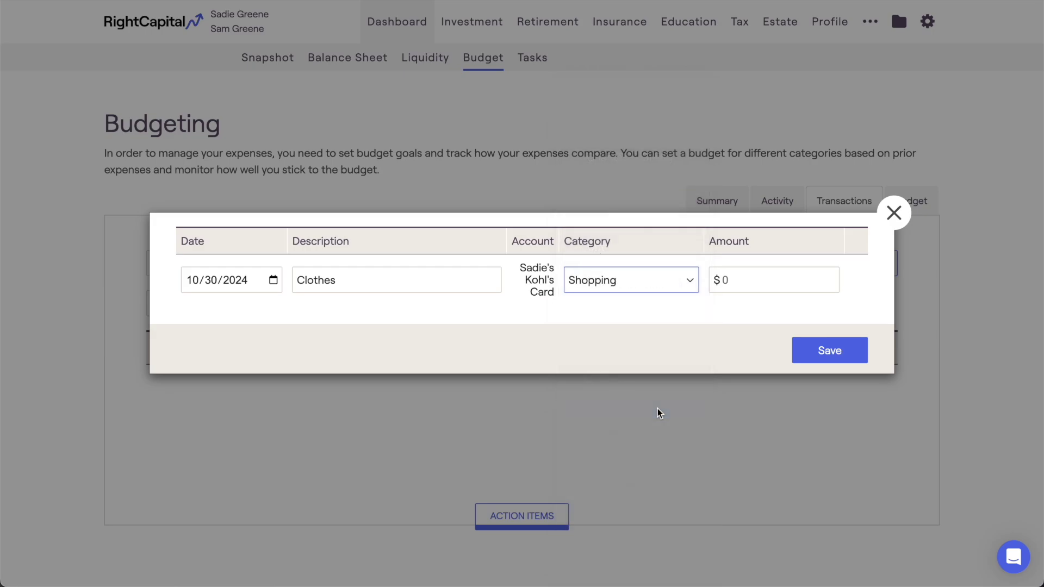
Enter -50 as the Clothes transaction amount and save it.
{"action": "left_click", "coordinate": [736, 284]}
{"action": "type", "text": "50"}
{"action": "left_click", "coordinate": [735, 308]}
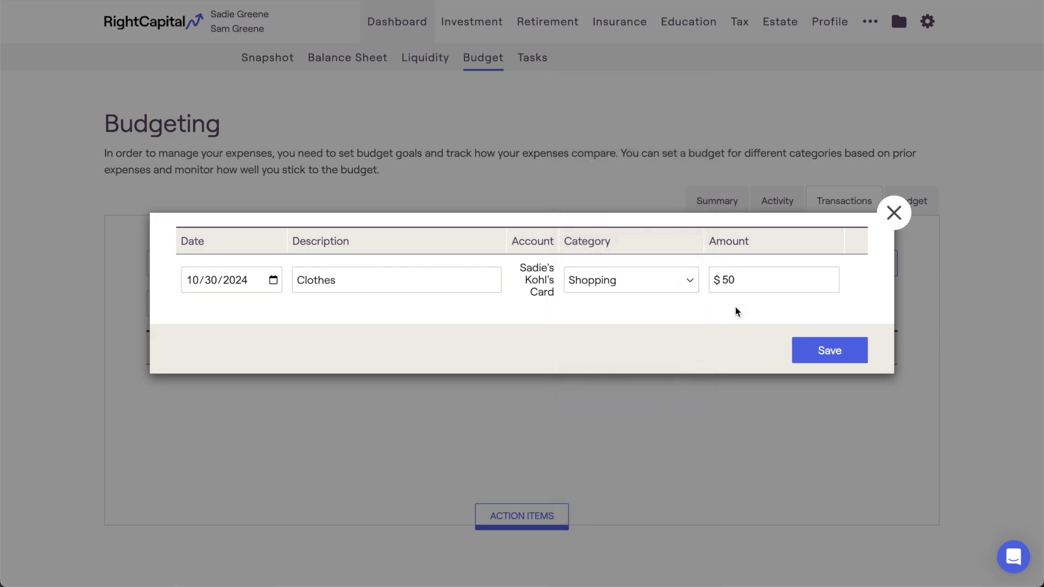
{"action": "left_click", "coordinate": [725, 283]}
{"action": "type", "text": "-"}
{"action": "left_click", "coordinate": [737, 306]}
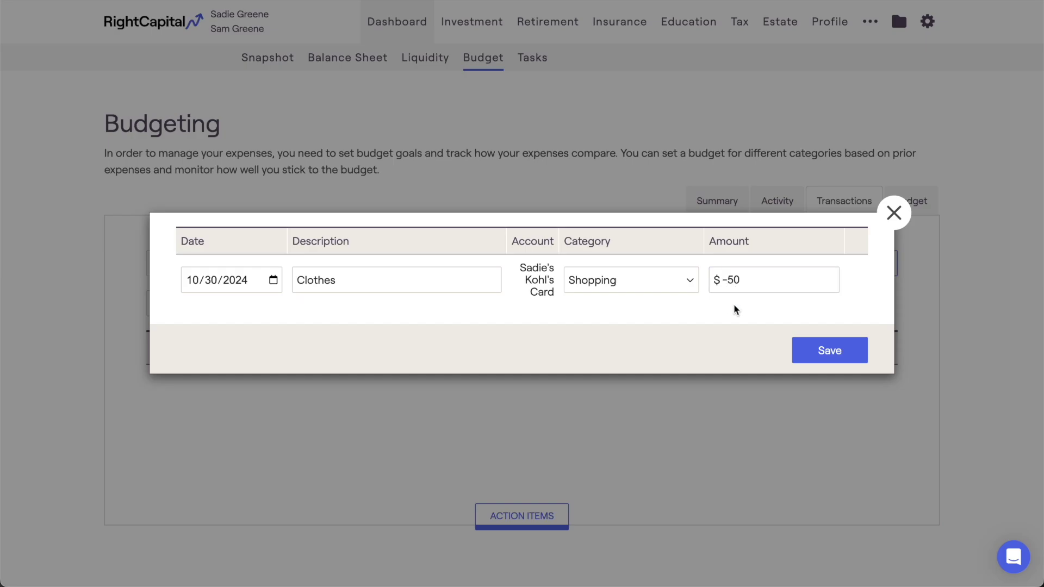
{"action": "left_click", "coordinate": [807, 347]}
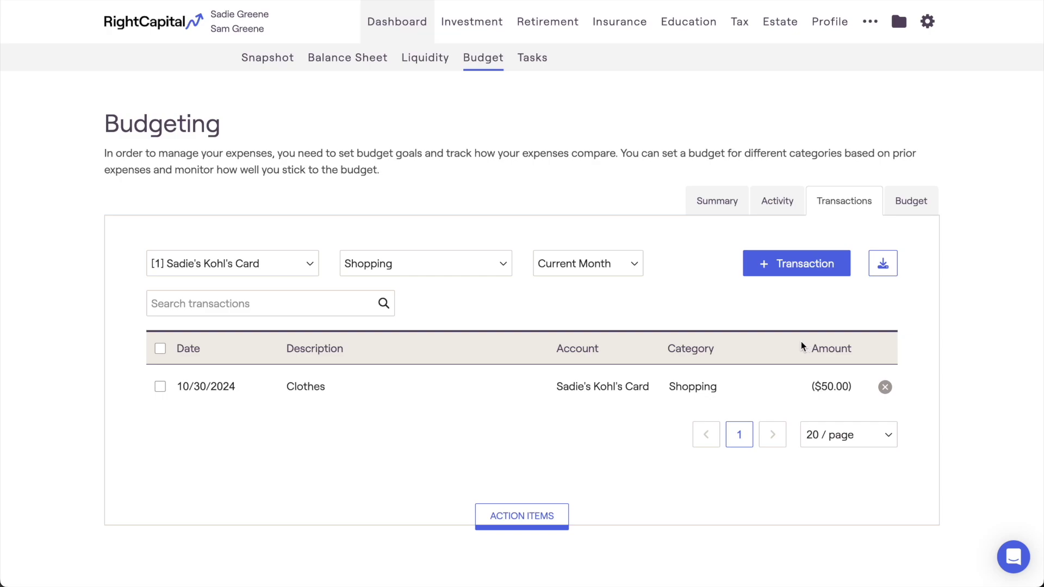
Open the Clothes transaction, attempt to delete it, then cancel the deletion.
{"action": "left_click", "coordinate": [352, 388]}
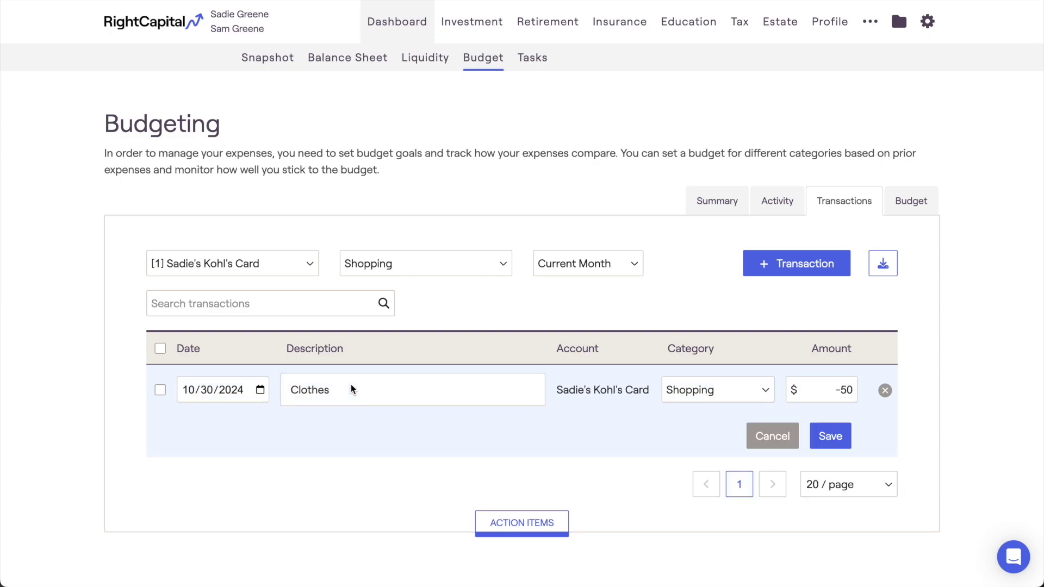
{"action": "left_click", "coordinate": [886, 391]}
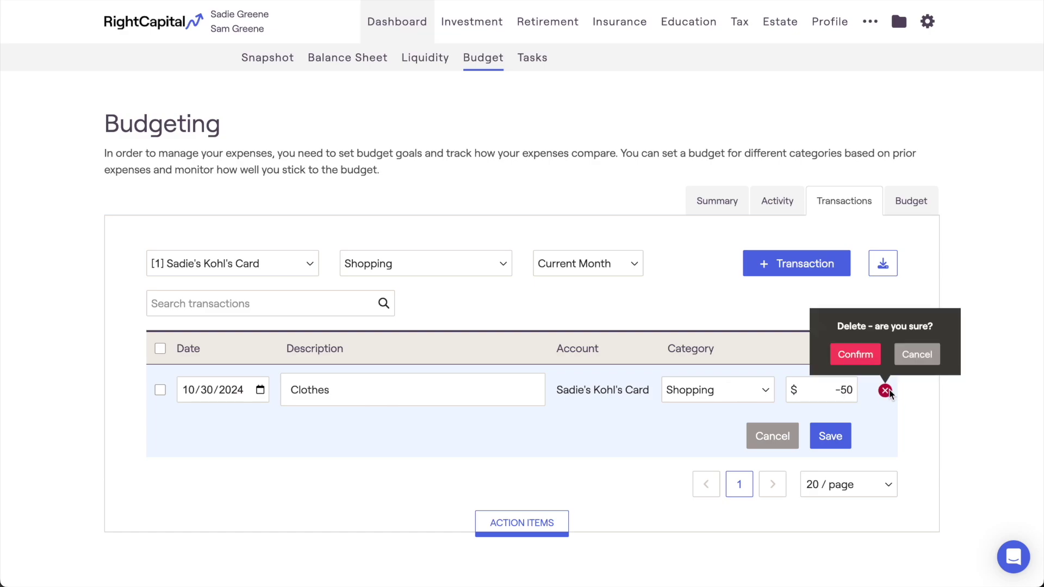
{"action": "left_click", "coordinate": [913, 360]}
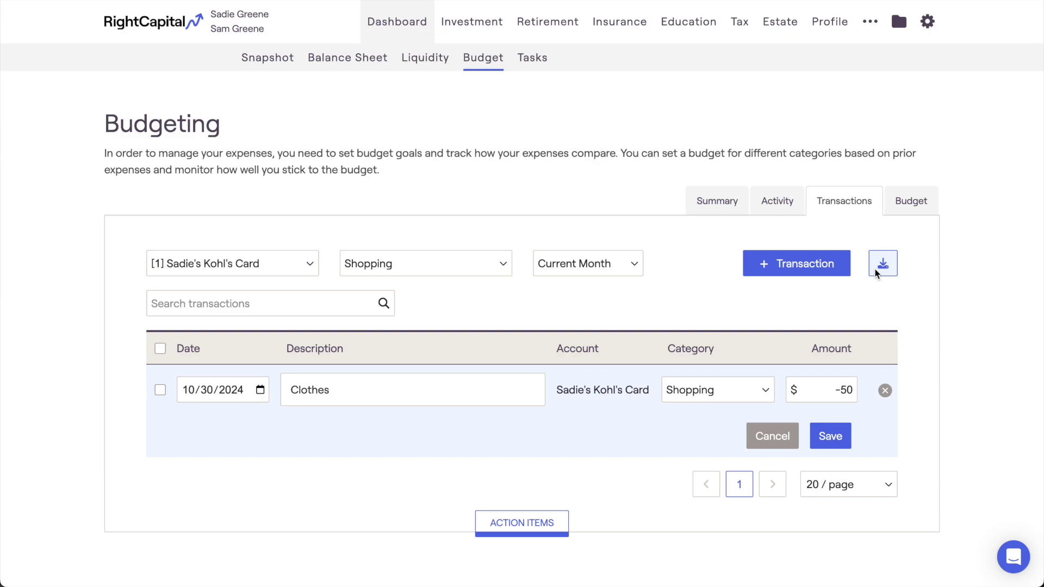
Review the filters, keeping Shopping category and the Current Month date range.
{"action": "left_click", "coordinate": [309, 265]}
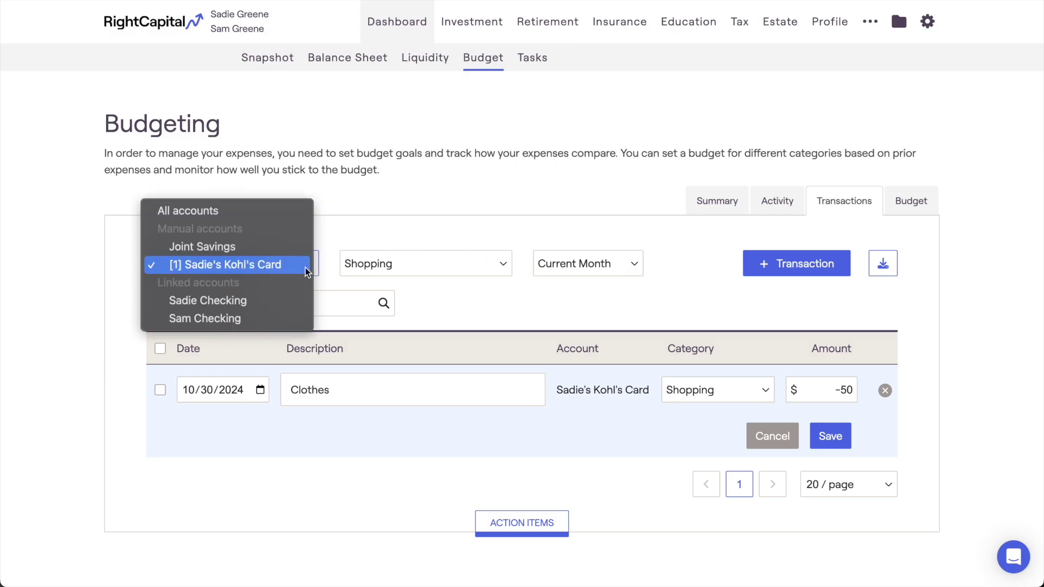
{"action": "left_click", "coordinate": [441, 272]}
{"action": "left_click", "coordinate": [477, 270]}
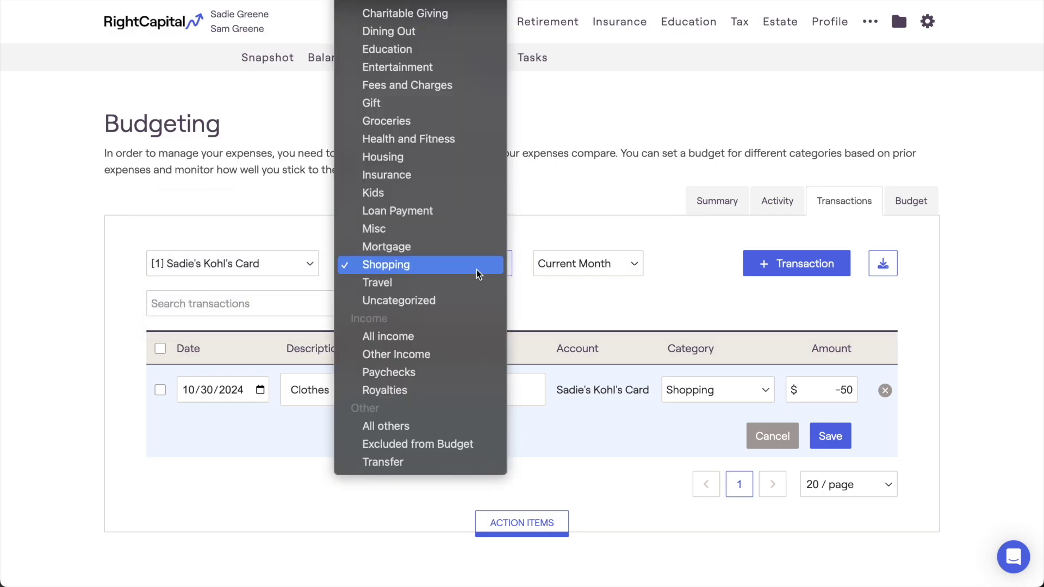
{"action": "left_click", "coordinate": [503, 269]}
{"action": "left_click", "coordinate": [613, 264]}
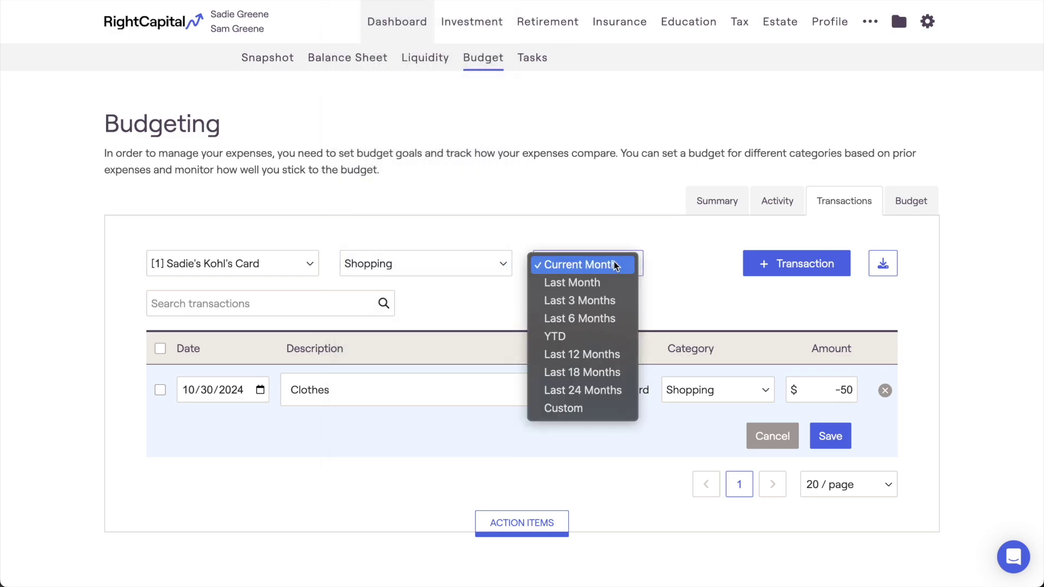
{"action": "left_click", "coordinate": [643, 234]}
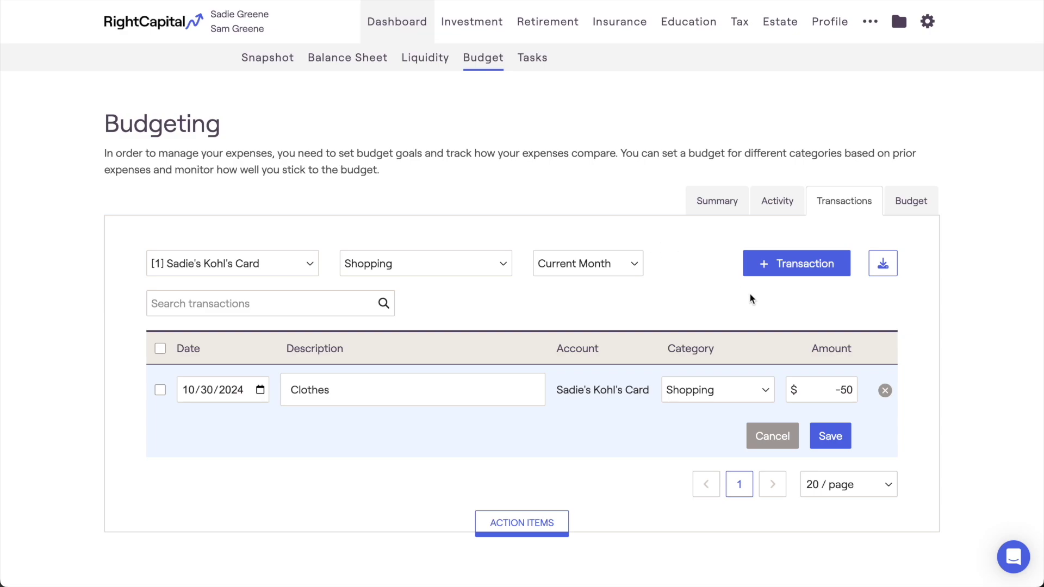
Go to the RightCapital Help Center from the support chat and reopen the chat.
{"action": "left_click", "coordinate": [1010, 545]}
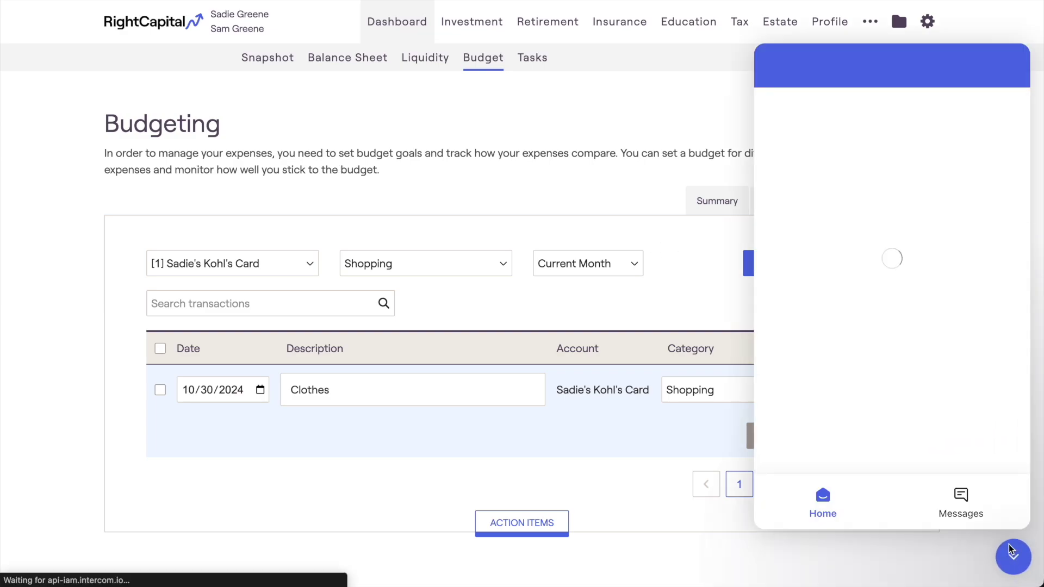
{"action": "left_click", "coordinate": [963, 450]}
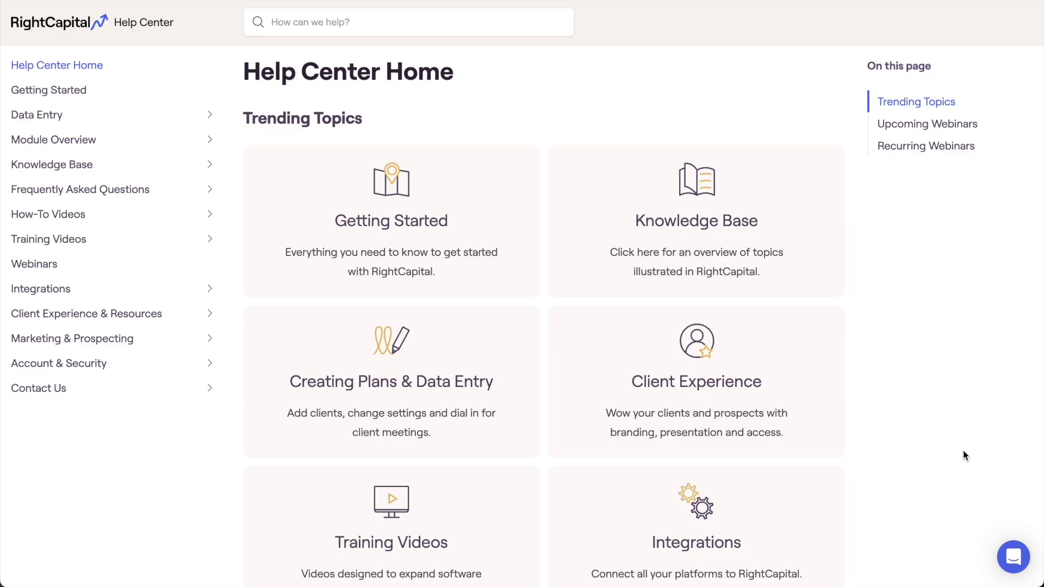
{"action": "left_click", "coordinate": [1011, 555]}
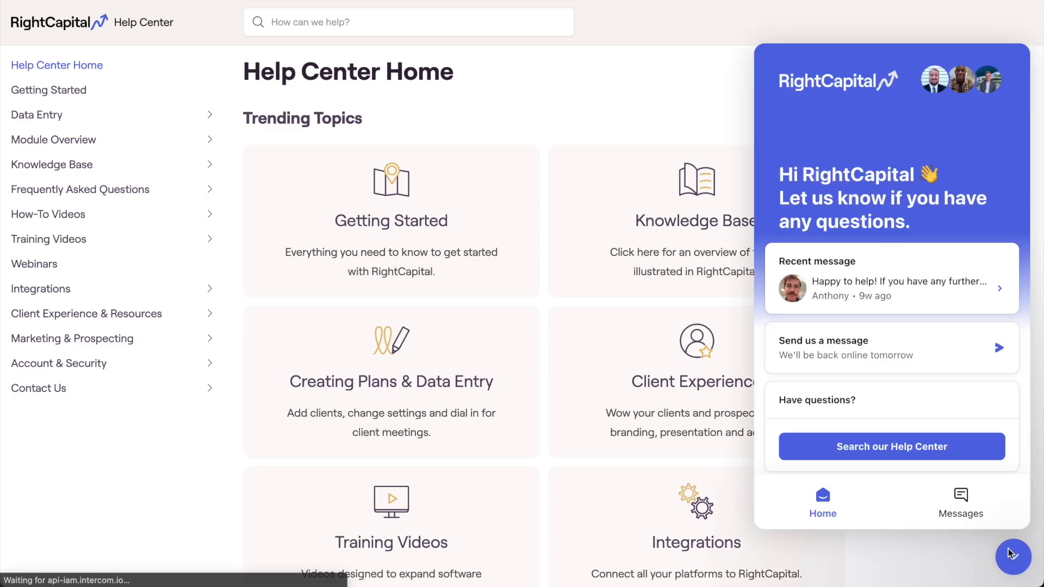